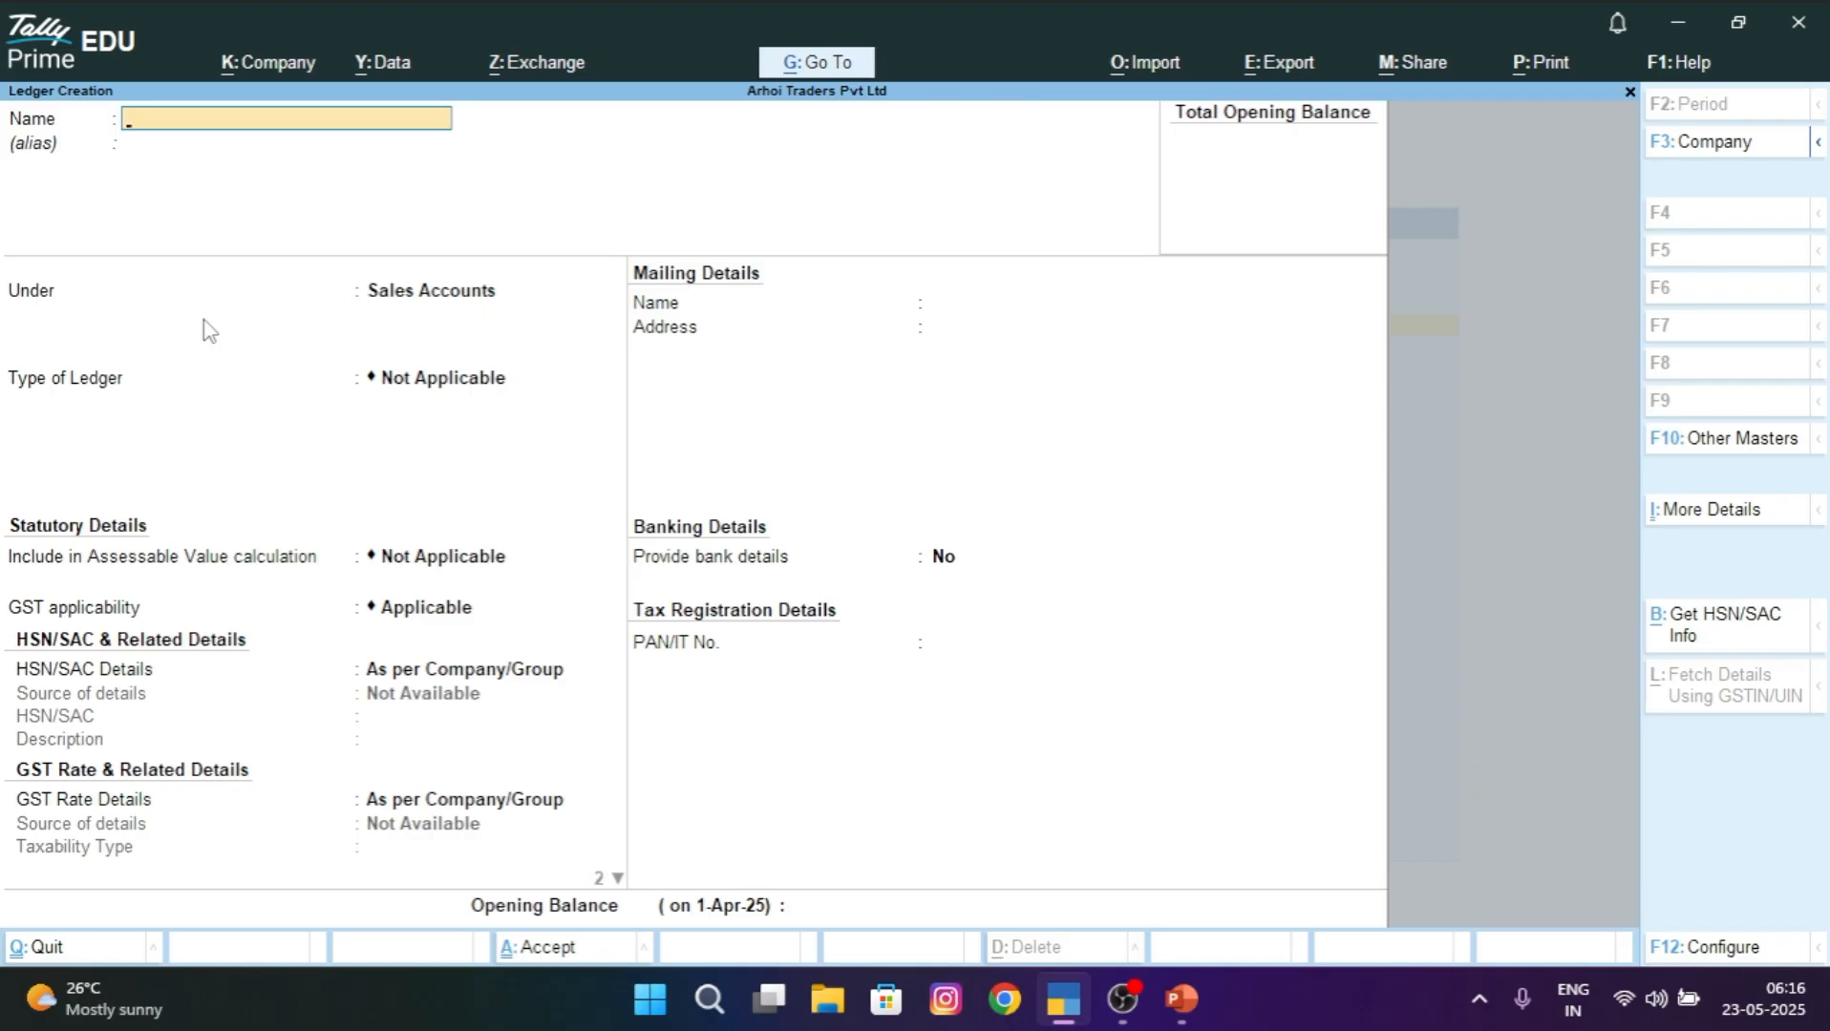
Name the new ledger Aman Traders and place it under the Sundry Debtors group.
text(Aman Traders)
key(Return)
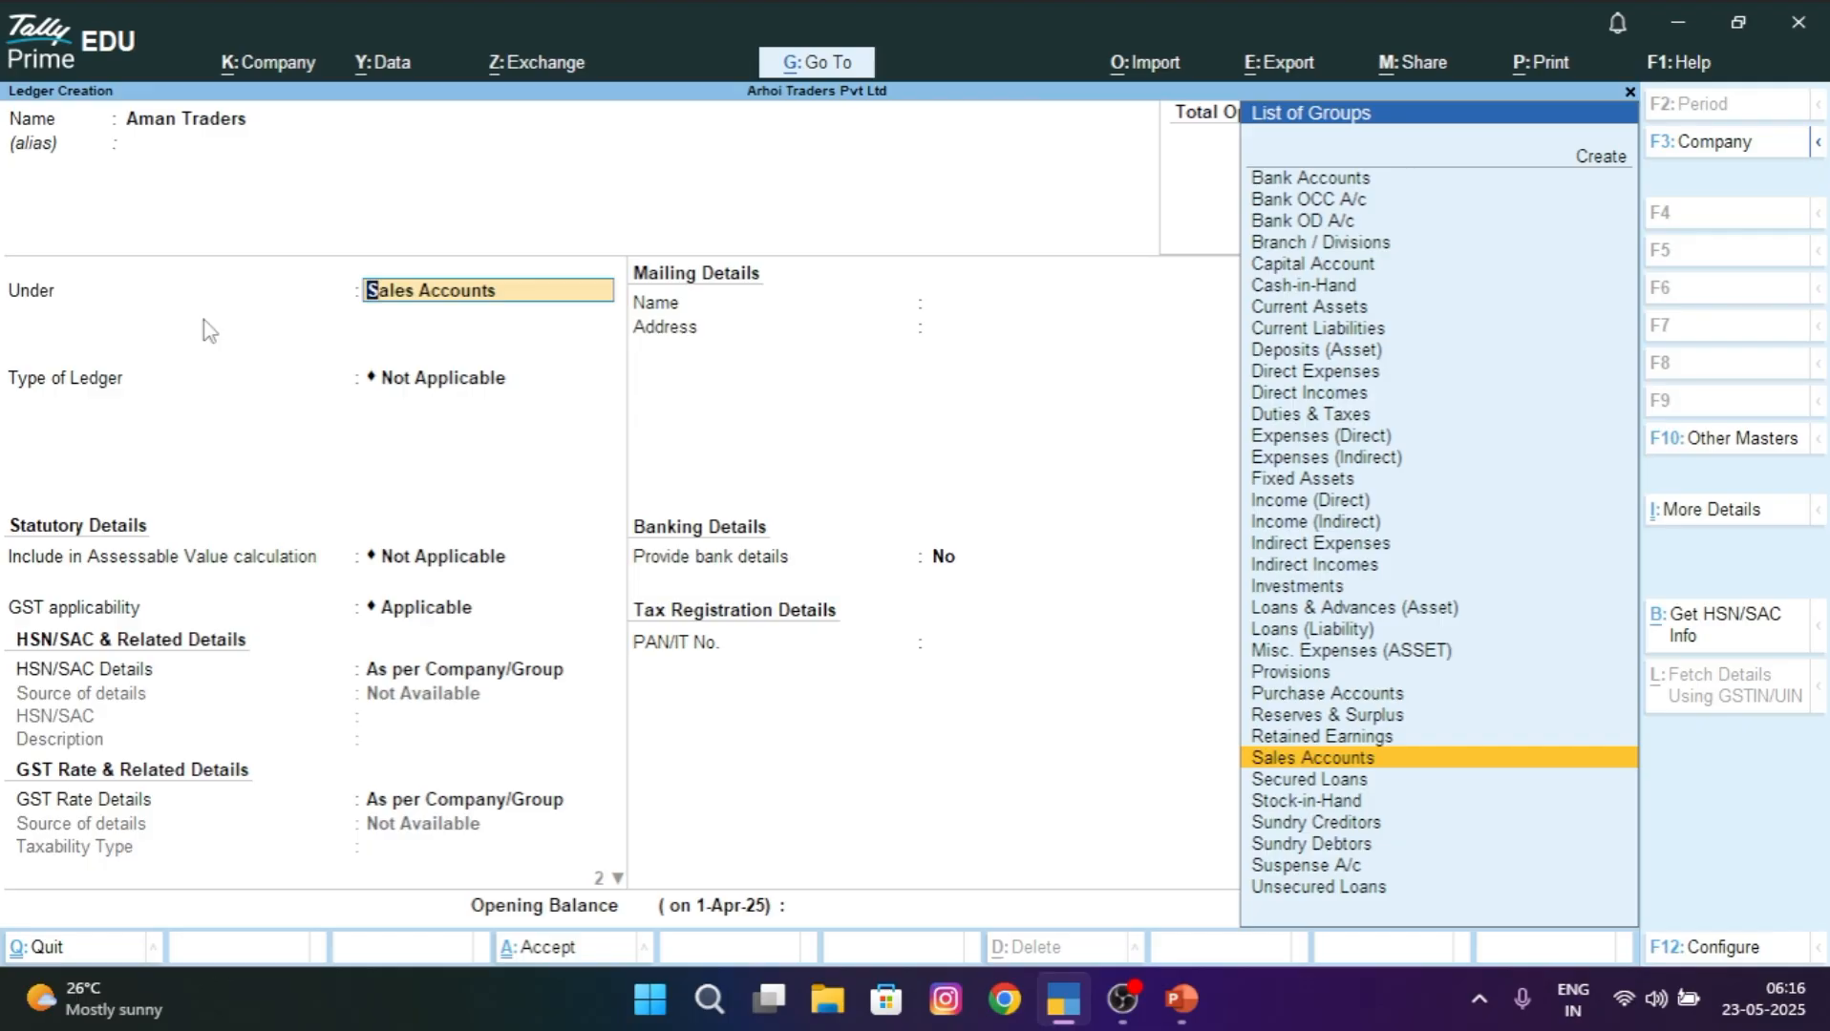
text(Sun)
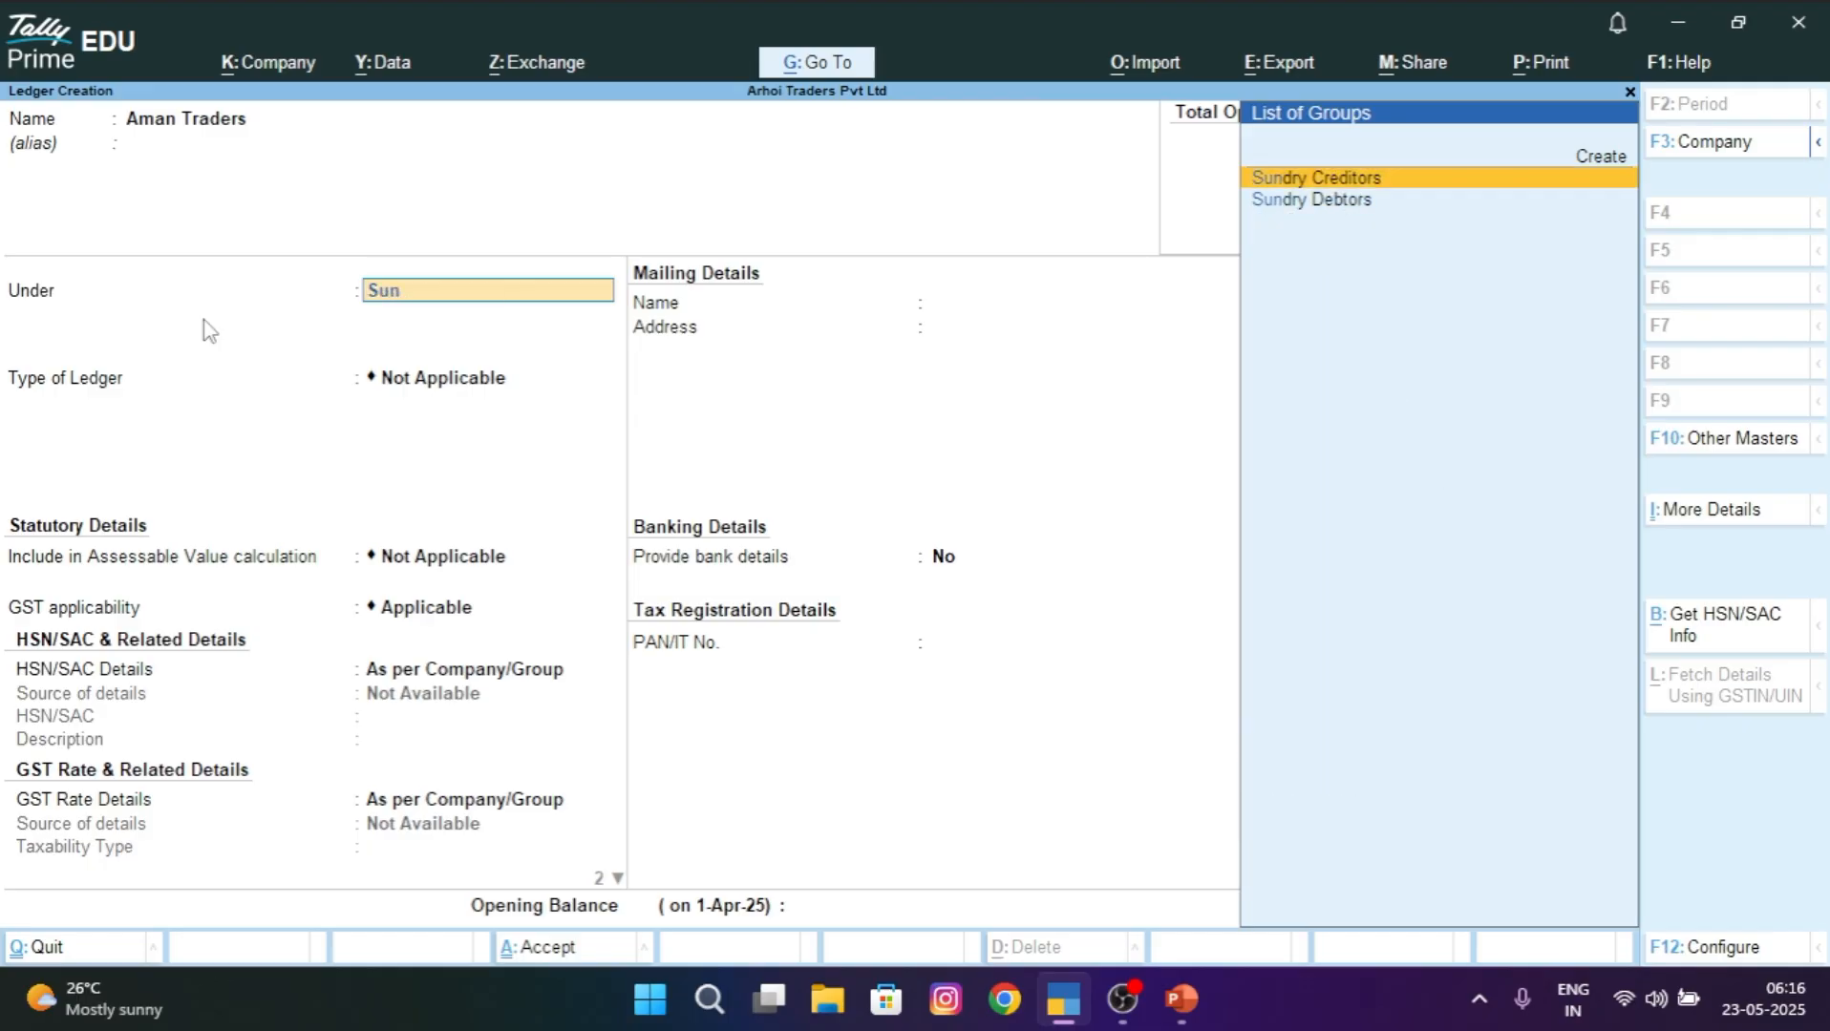
key(Down)
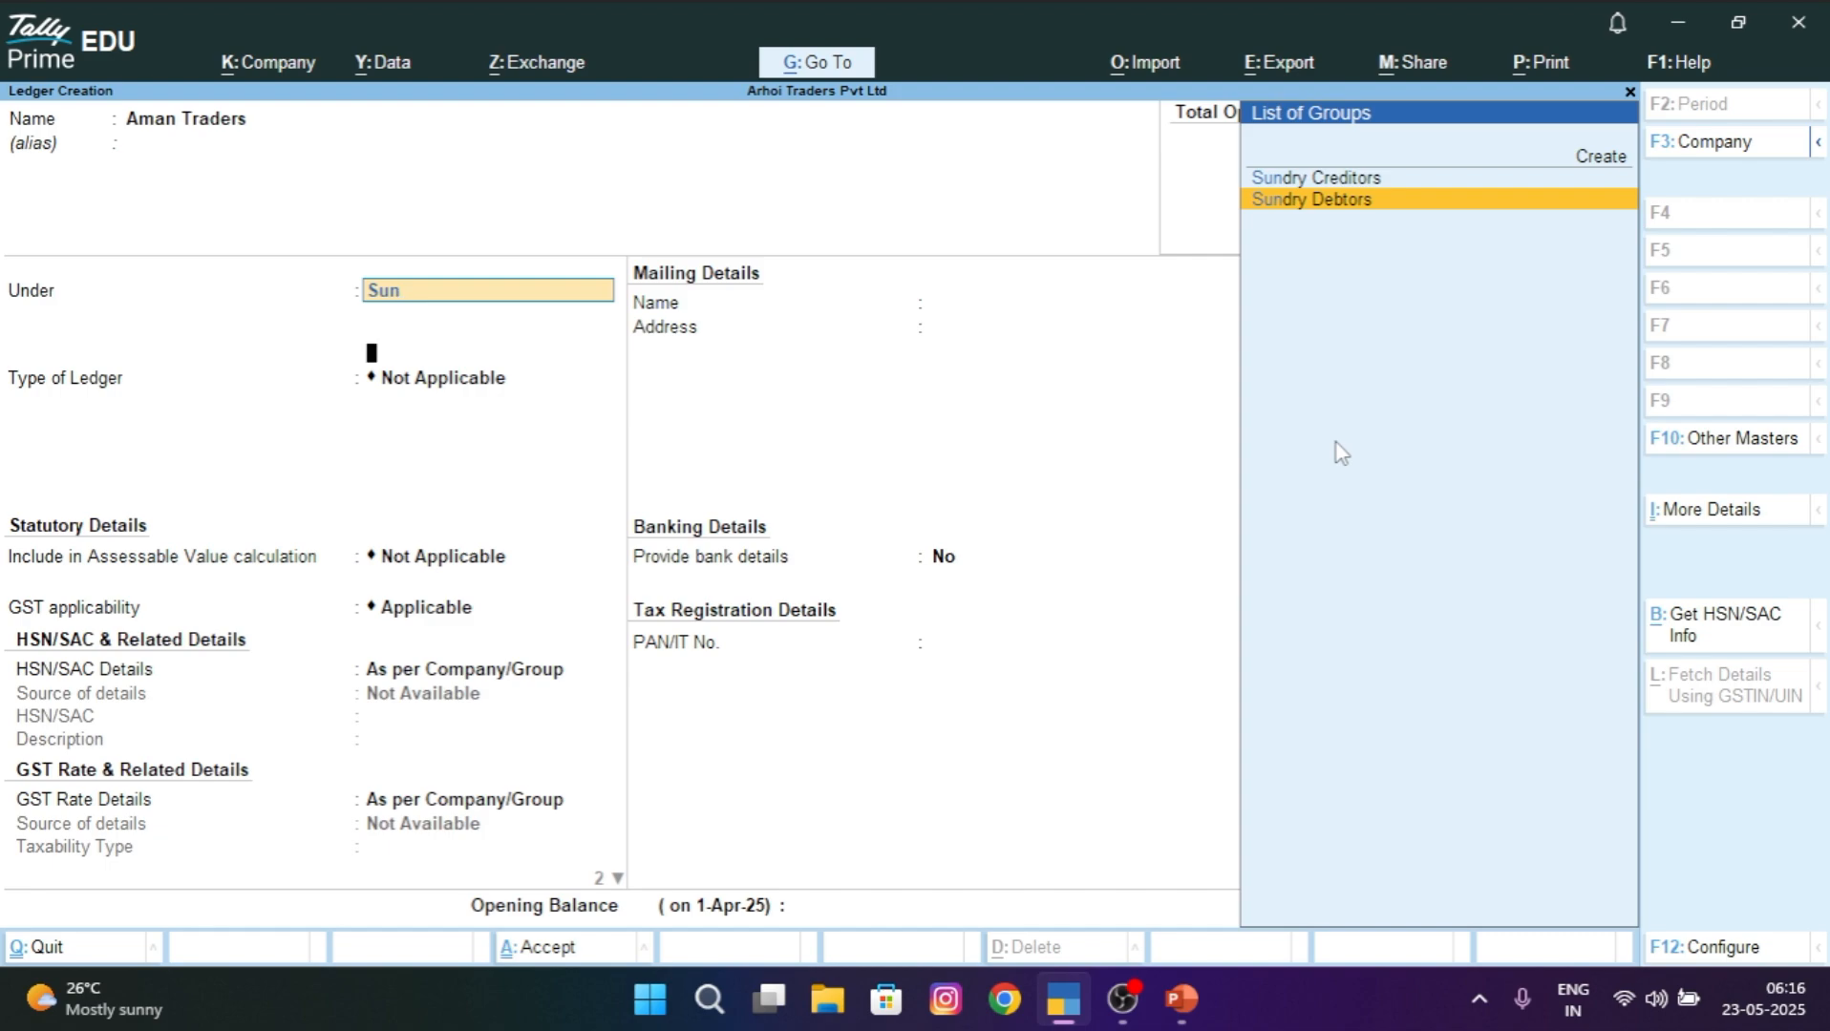
key(Return)
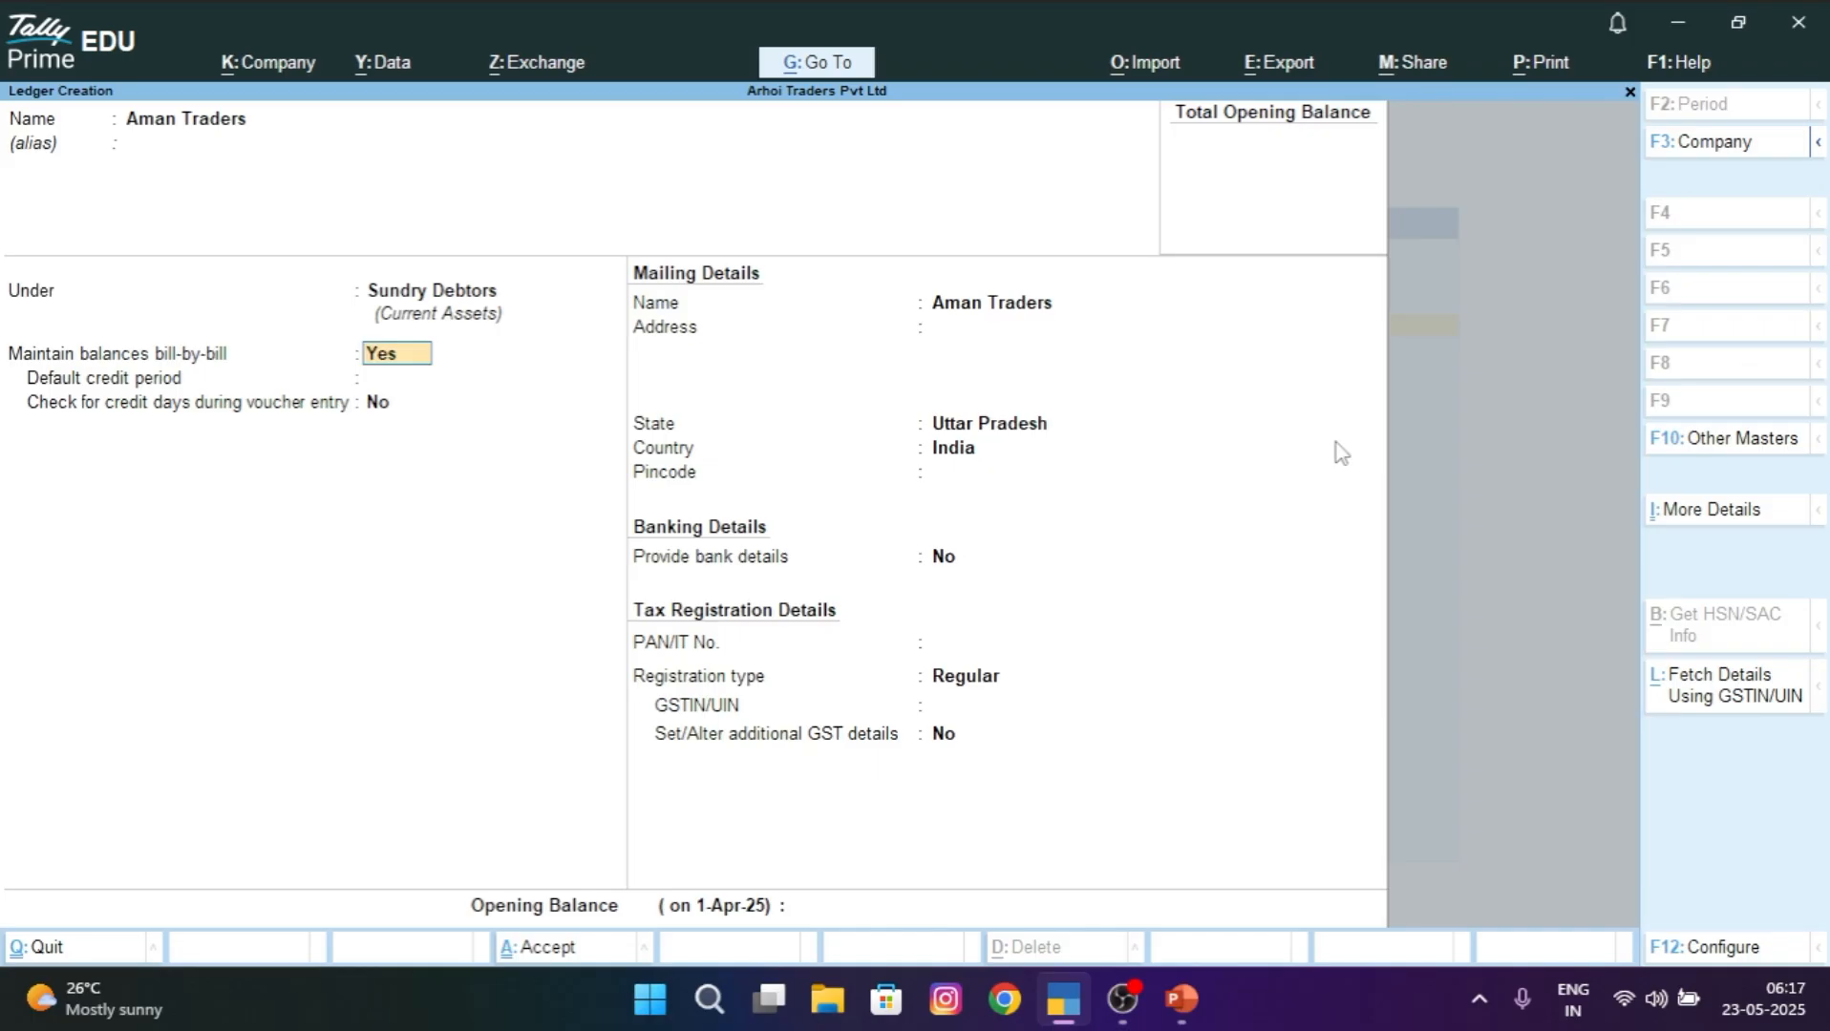
Add a credit limit of 20000 to the Aman Traders ledger and save the ledger.
key(ctrl+i)
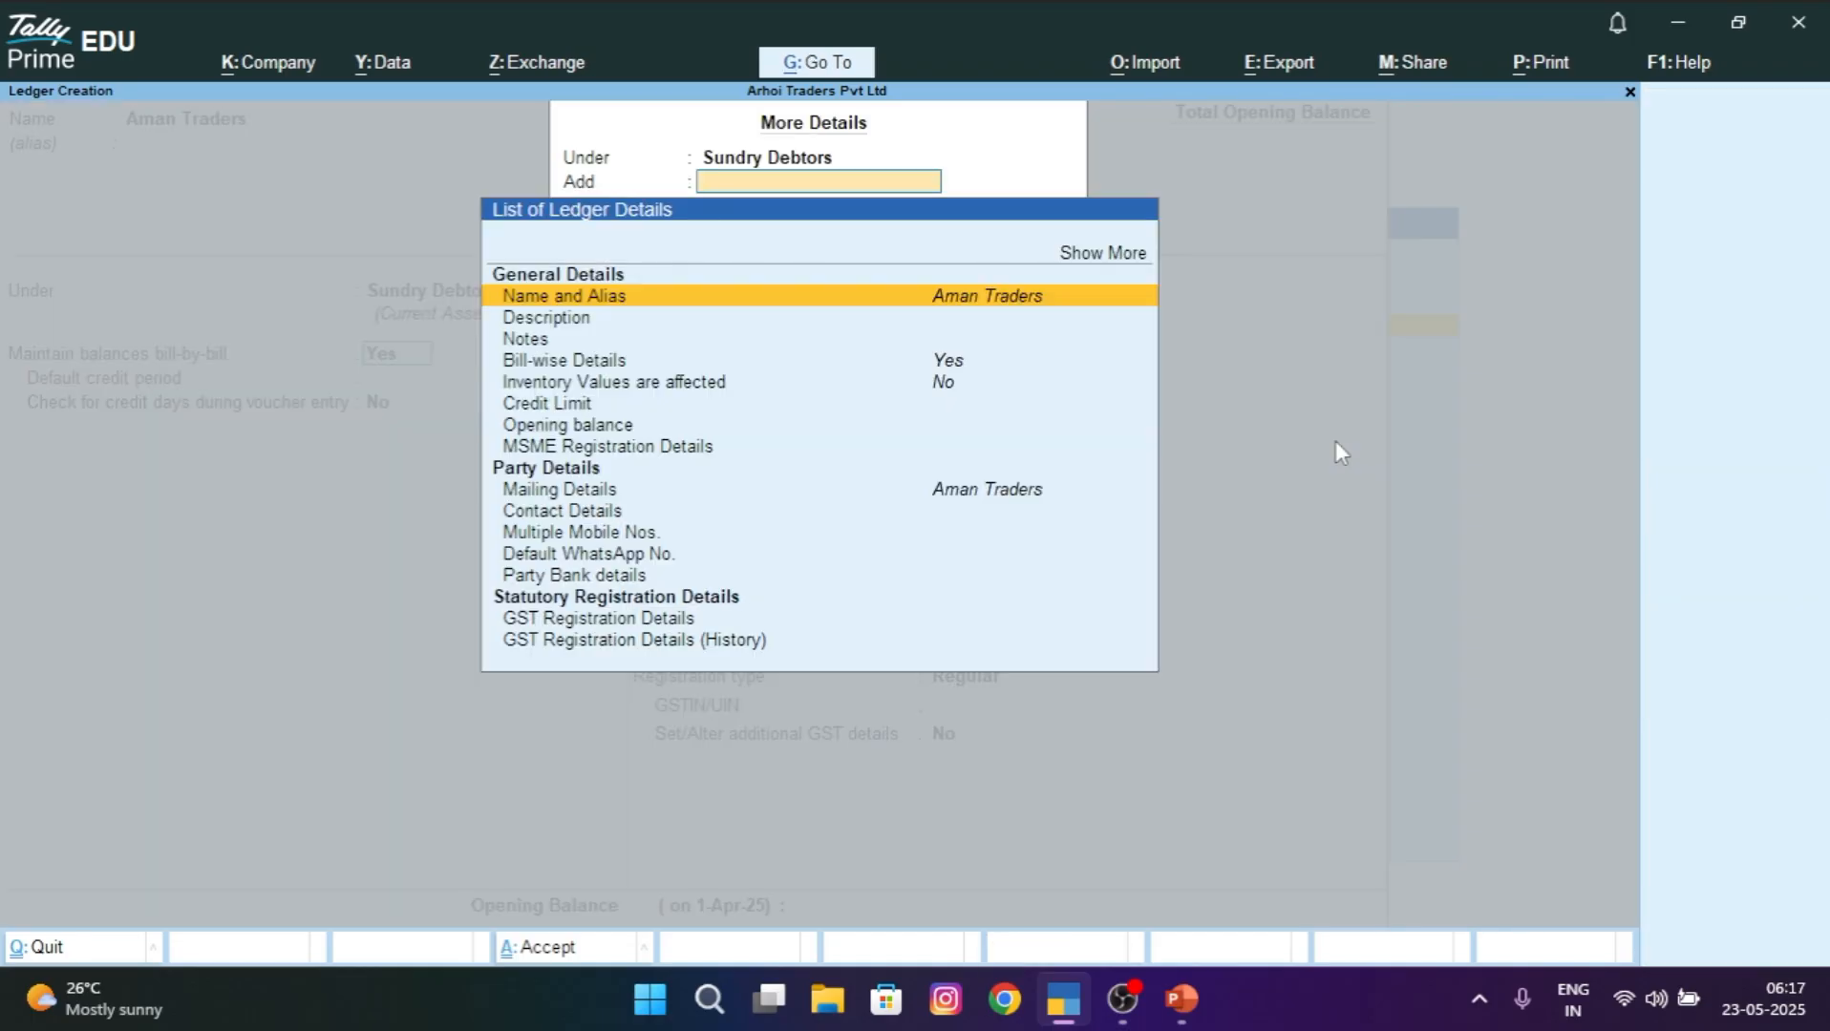
key(Down)
key(Down)
key(Down)
key(Down)
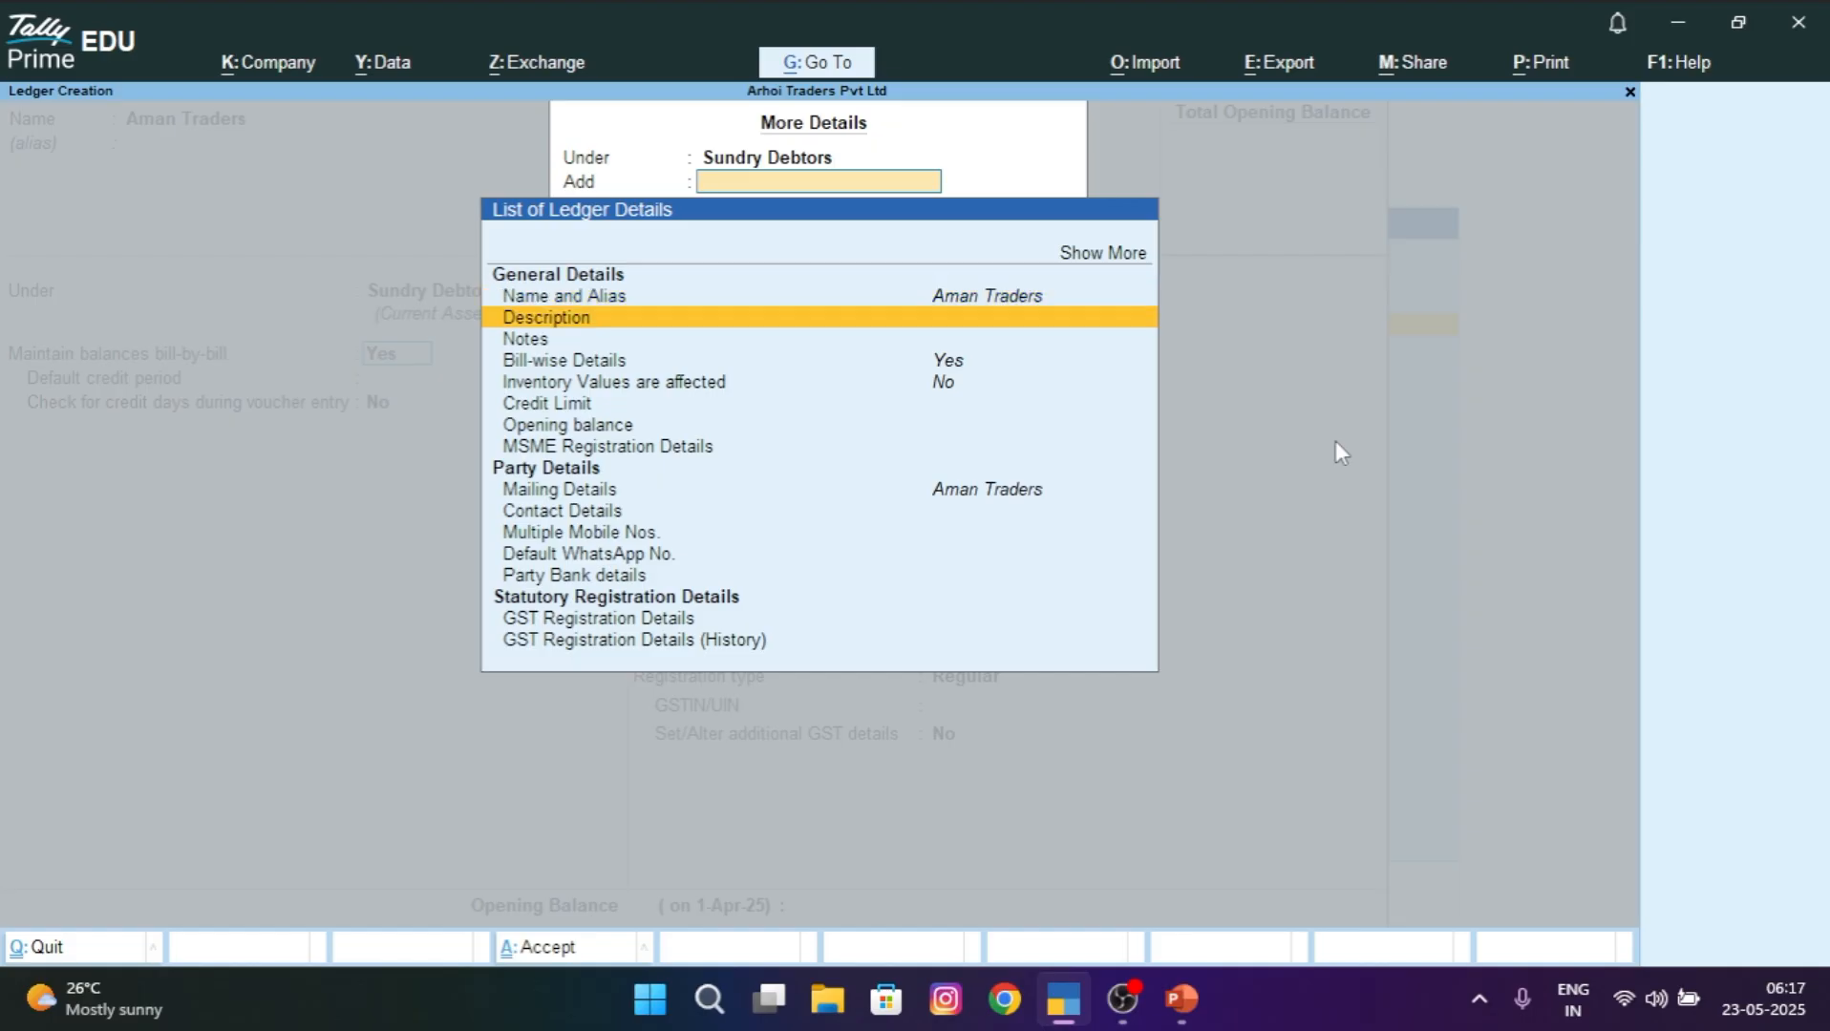
key(Down)
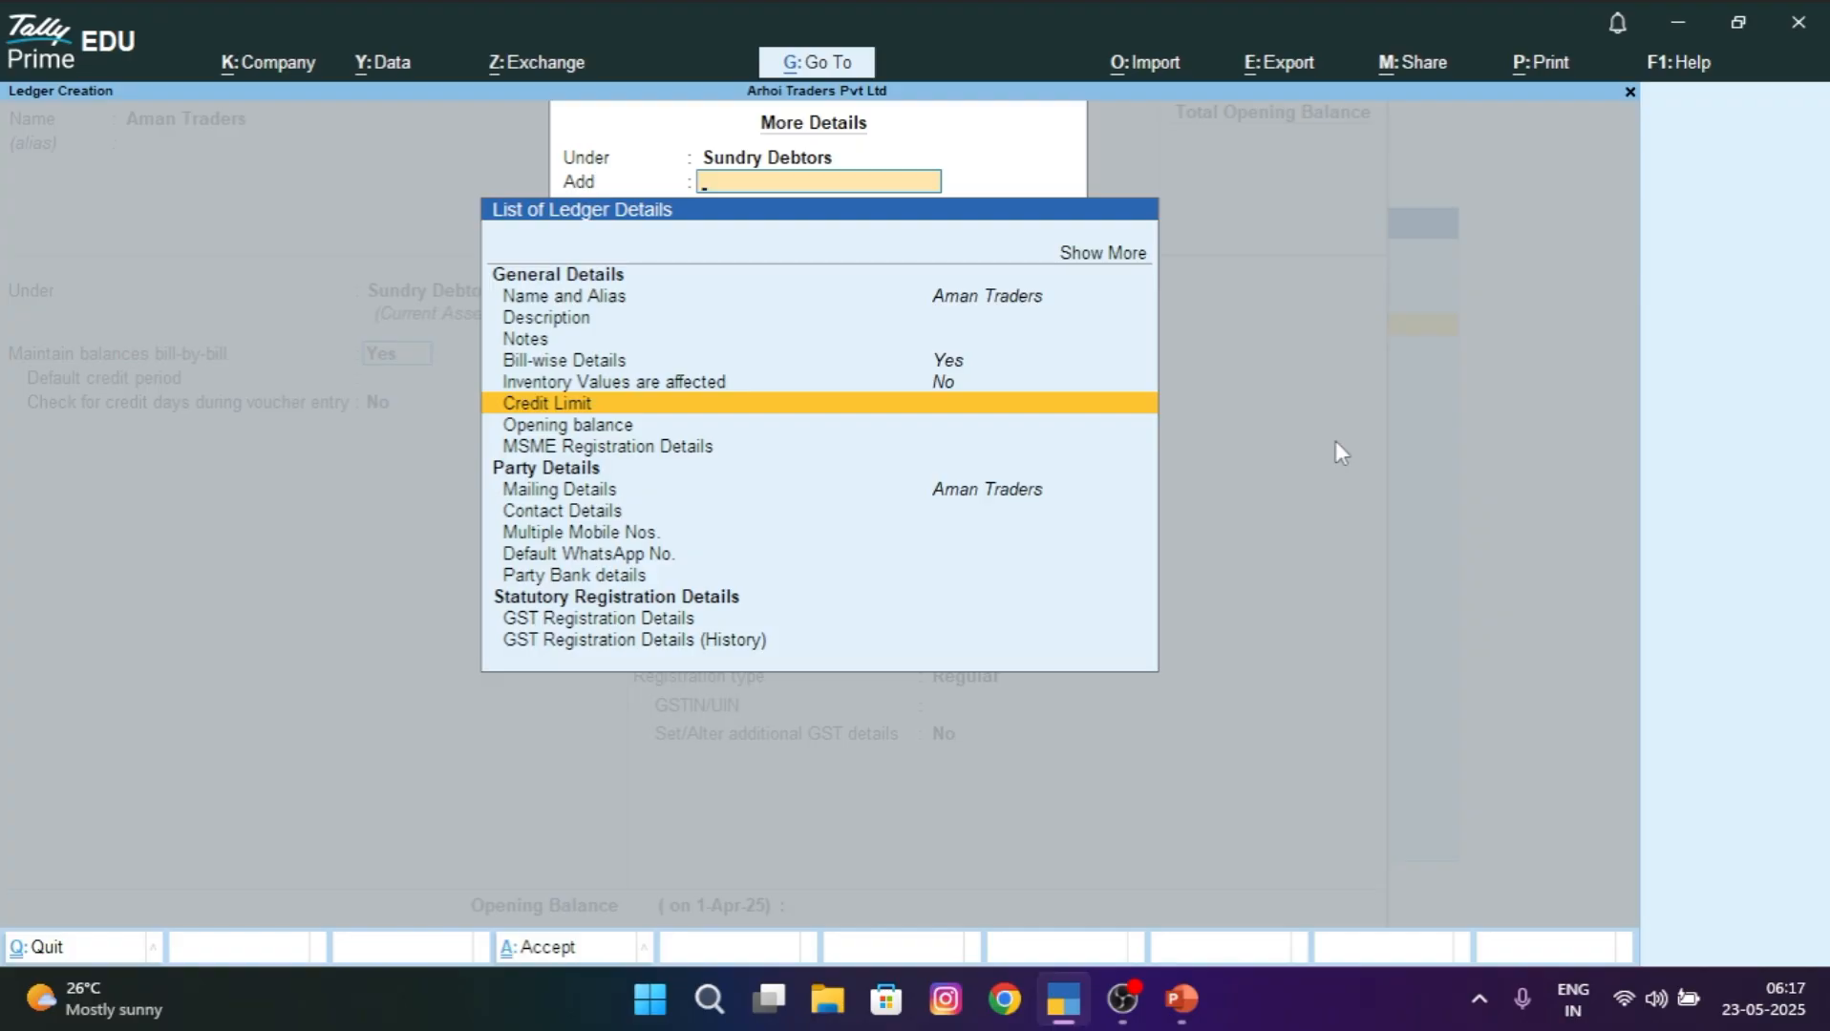
key(Return)
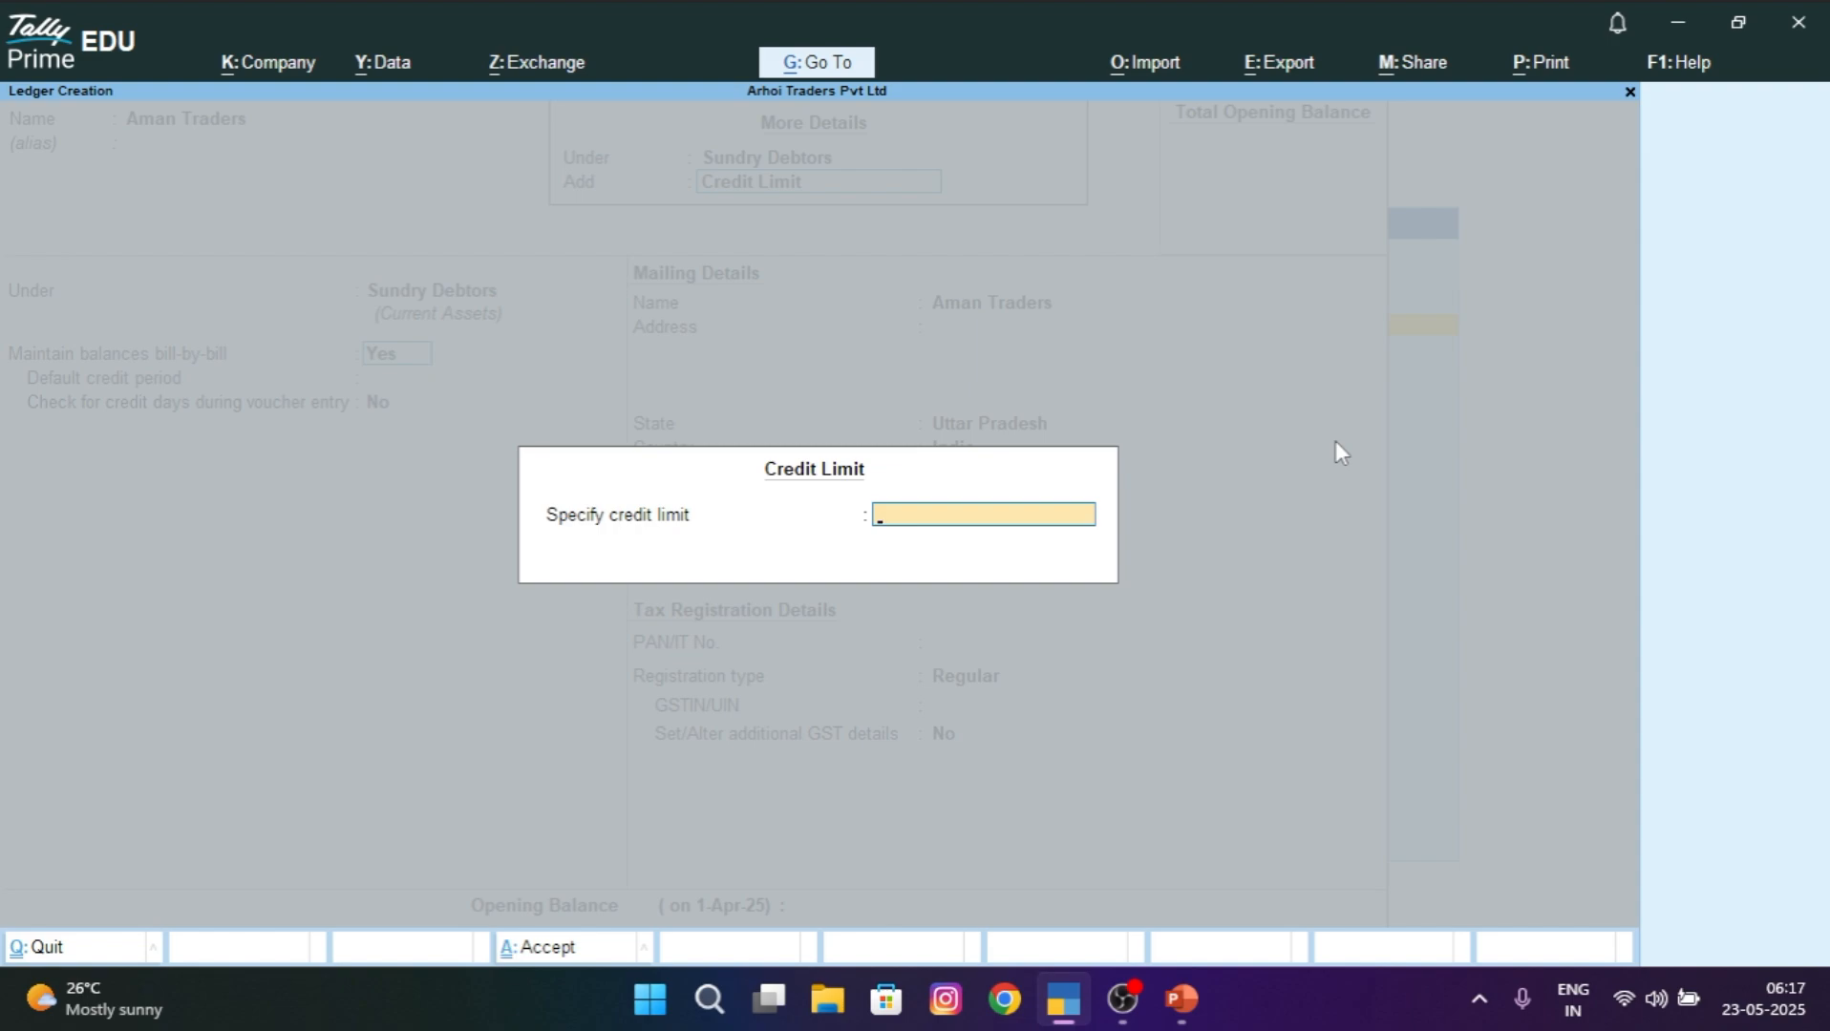
text(20000)
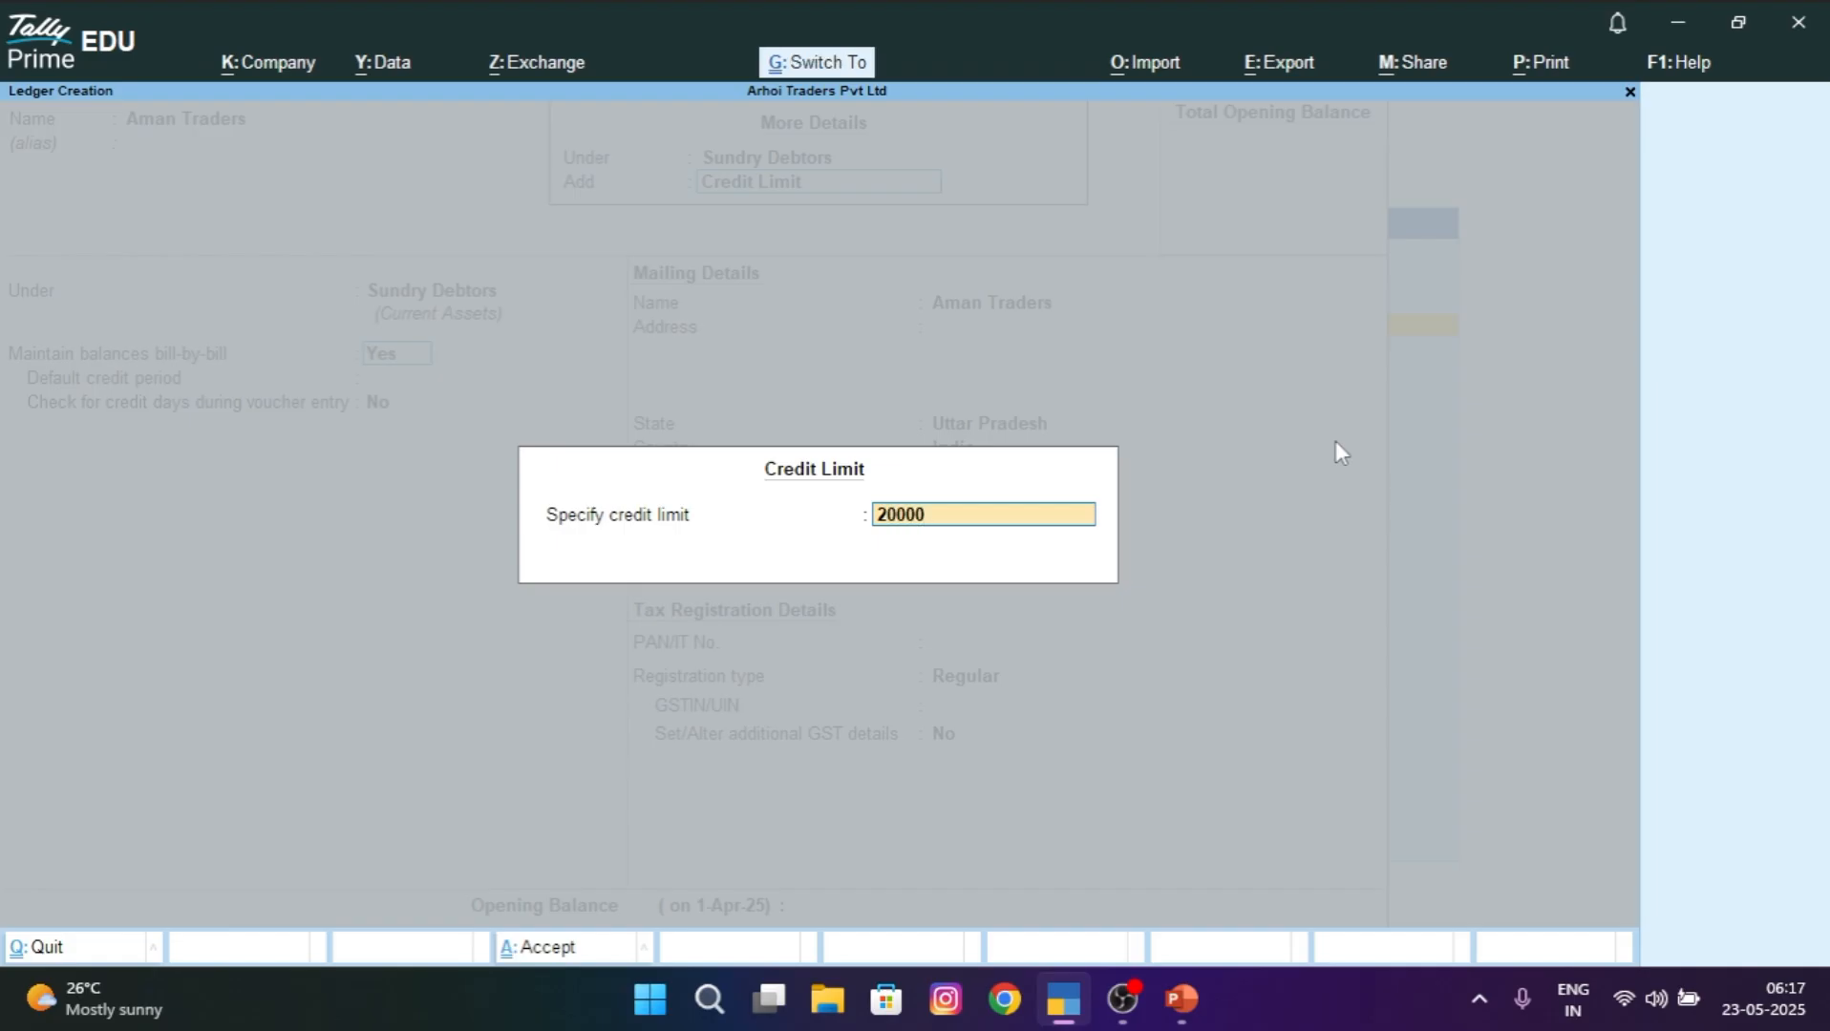
key(Return)
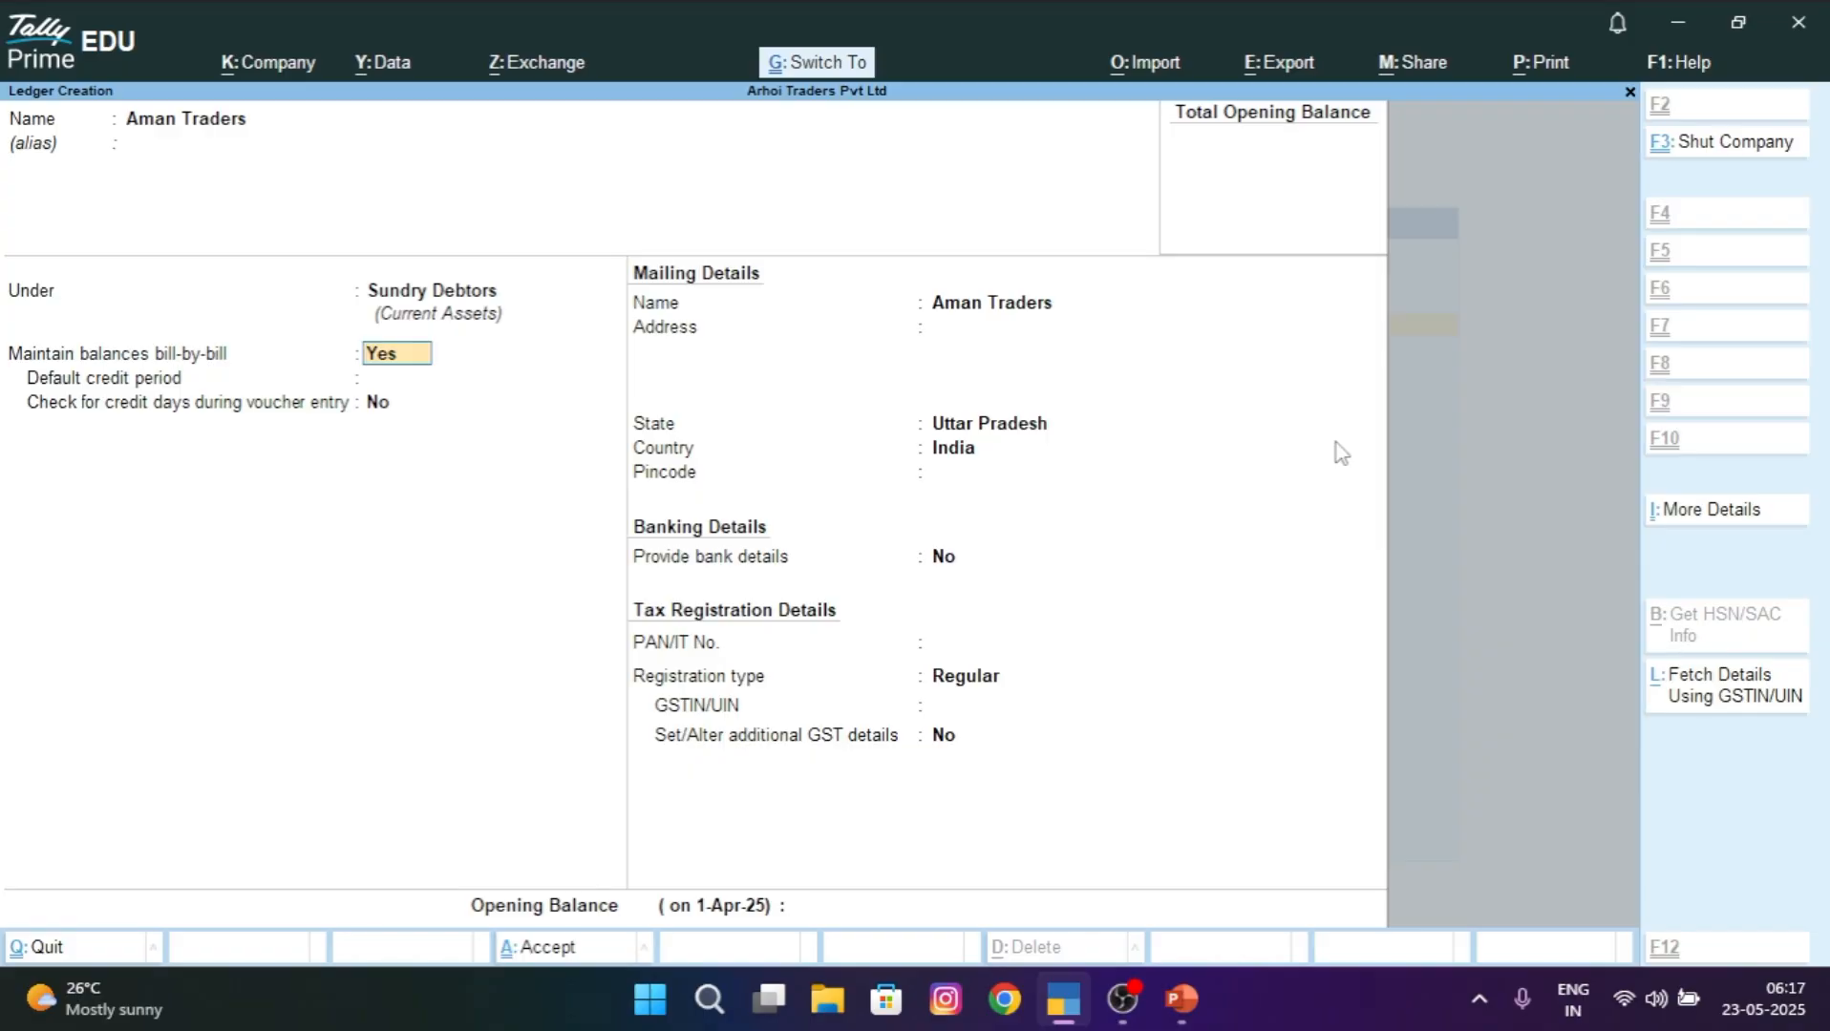
key(ctrl+a)
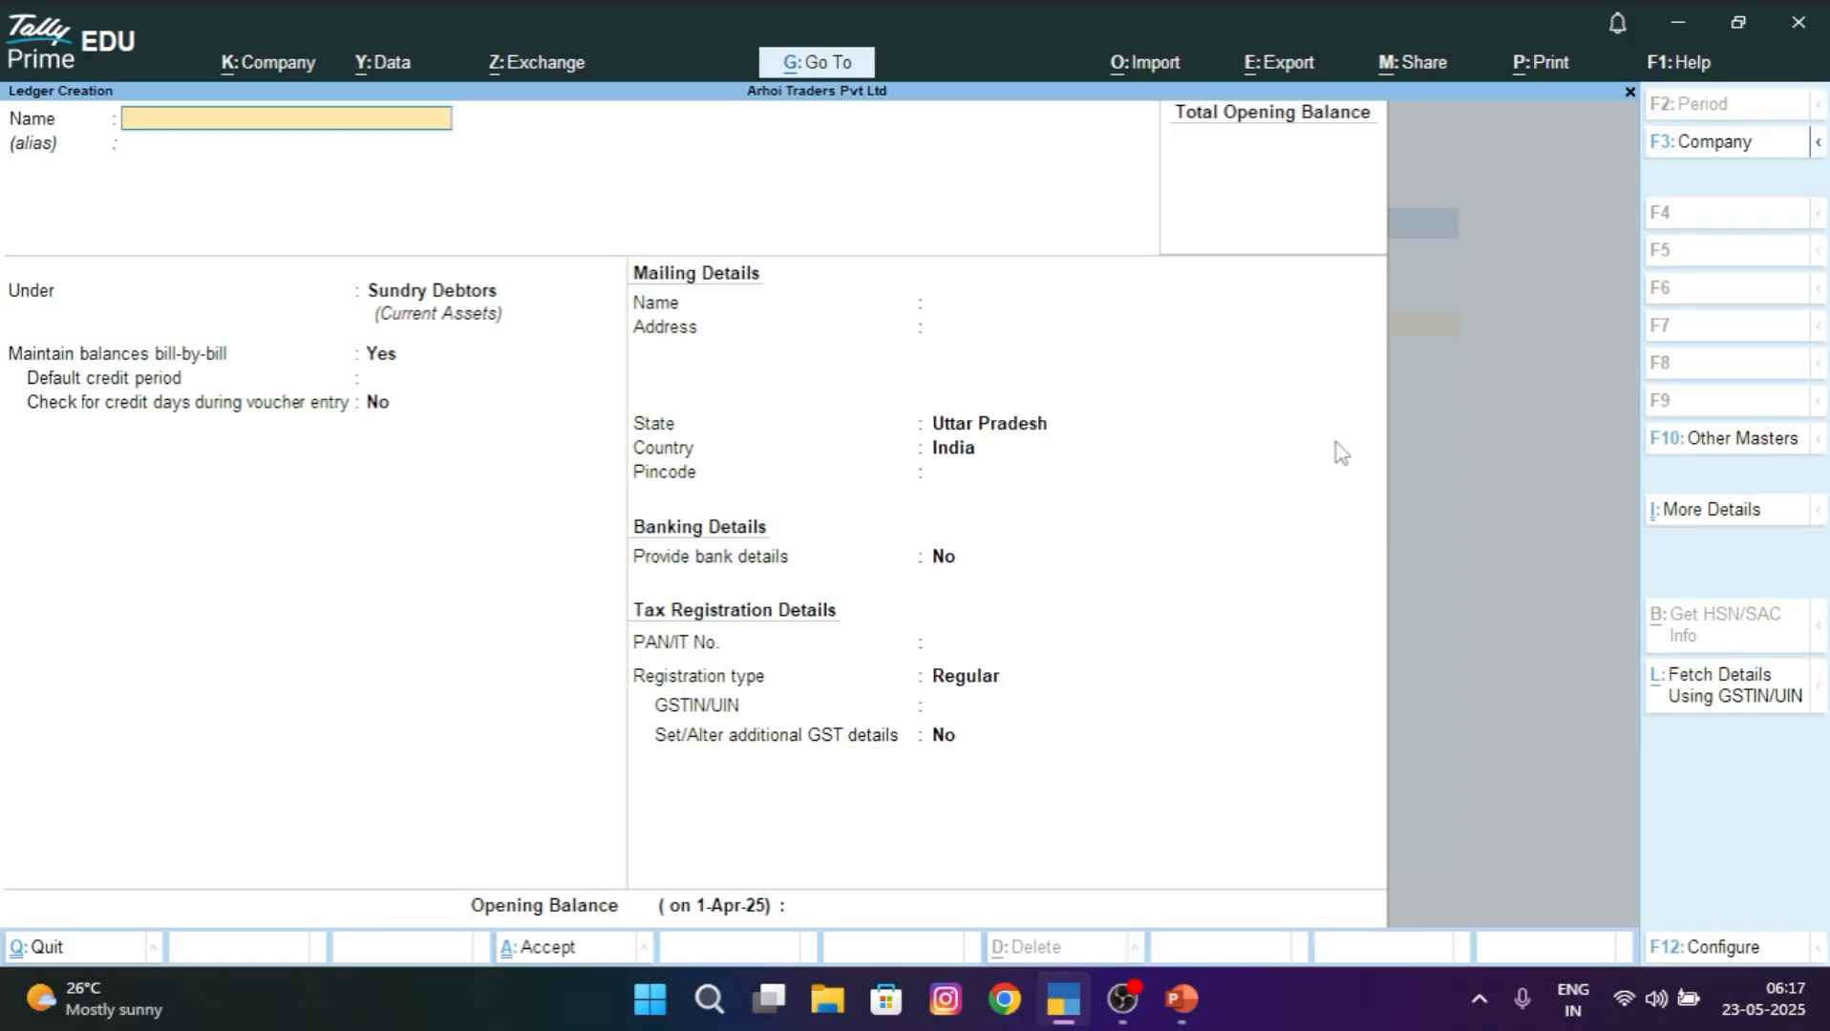
Create and save a ledger named Sales Ac under the Sales Accounts group with its default details.
text(Sales ac)
key(Return)
key(Return)
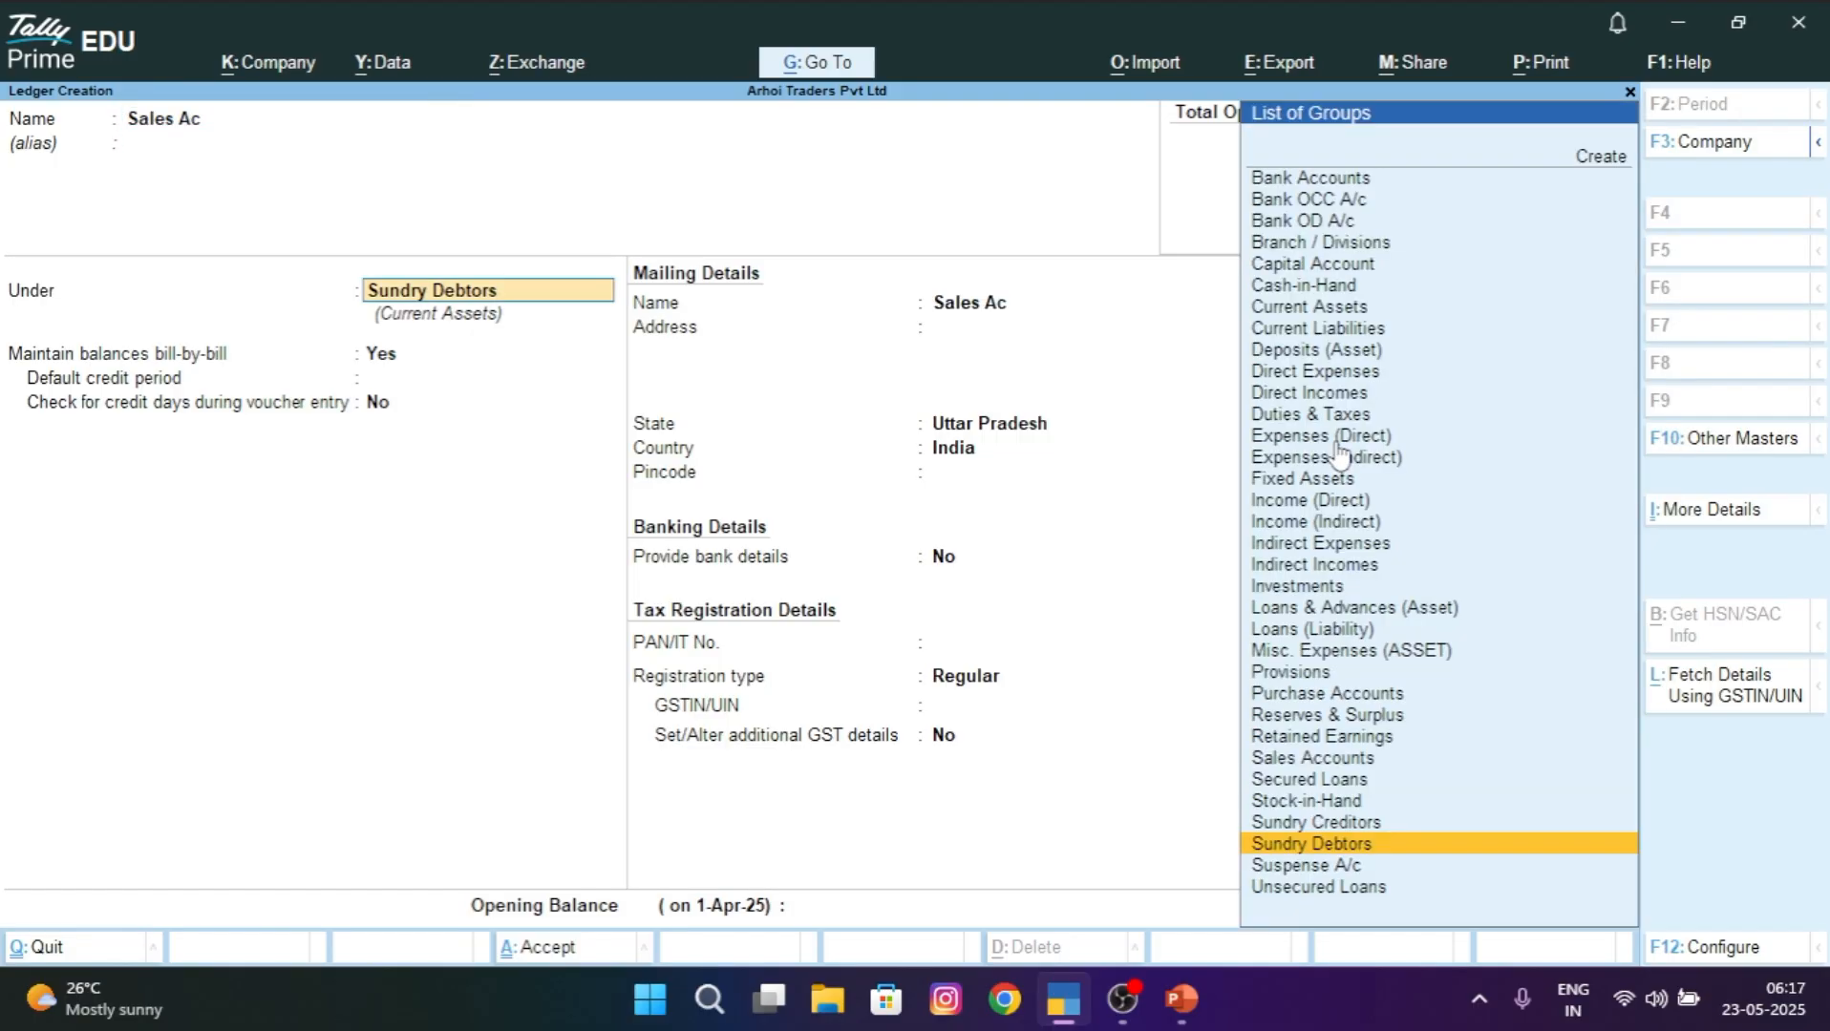
text(Sal)
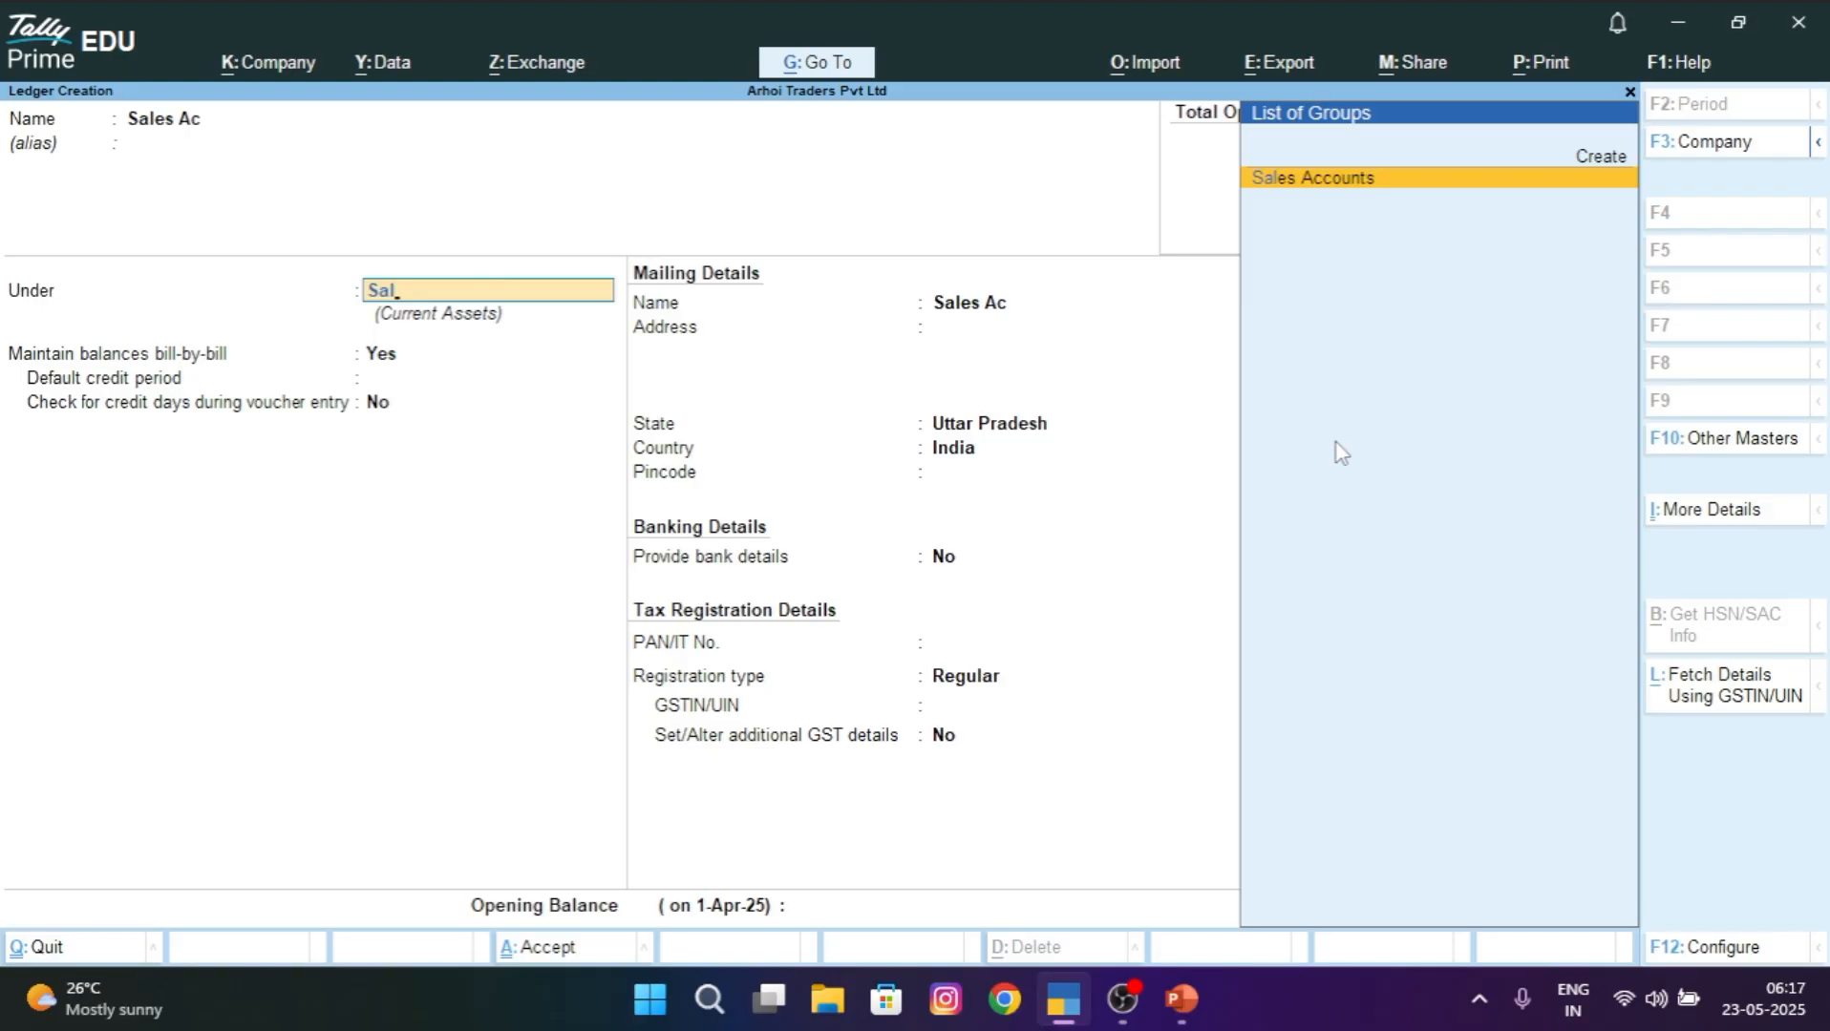
key(Return)
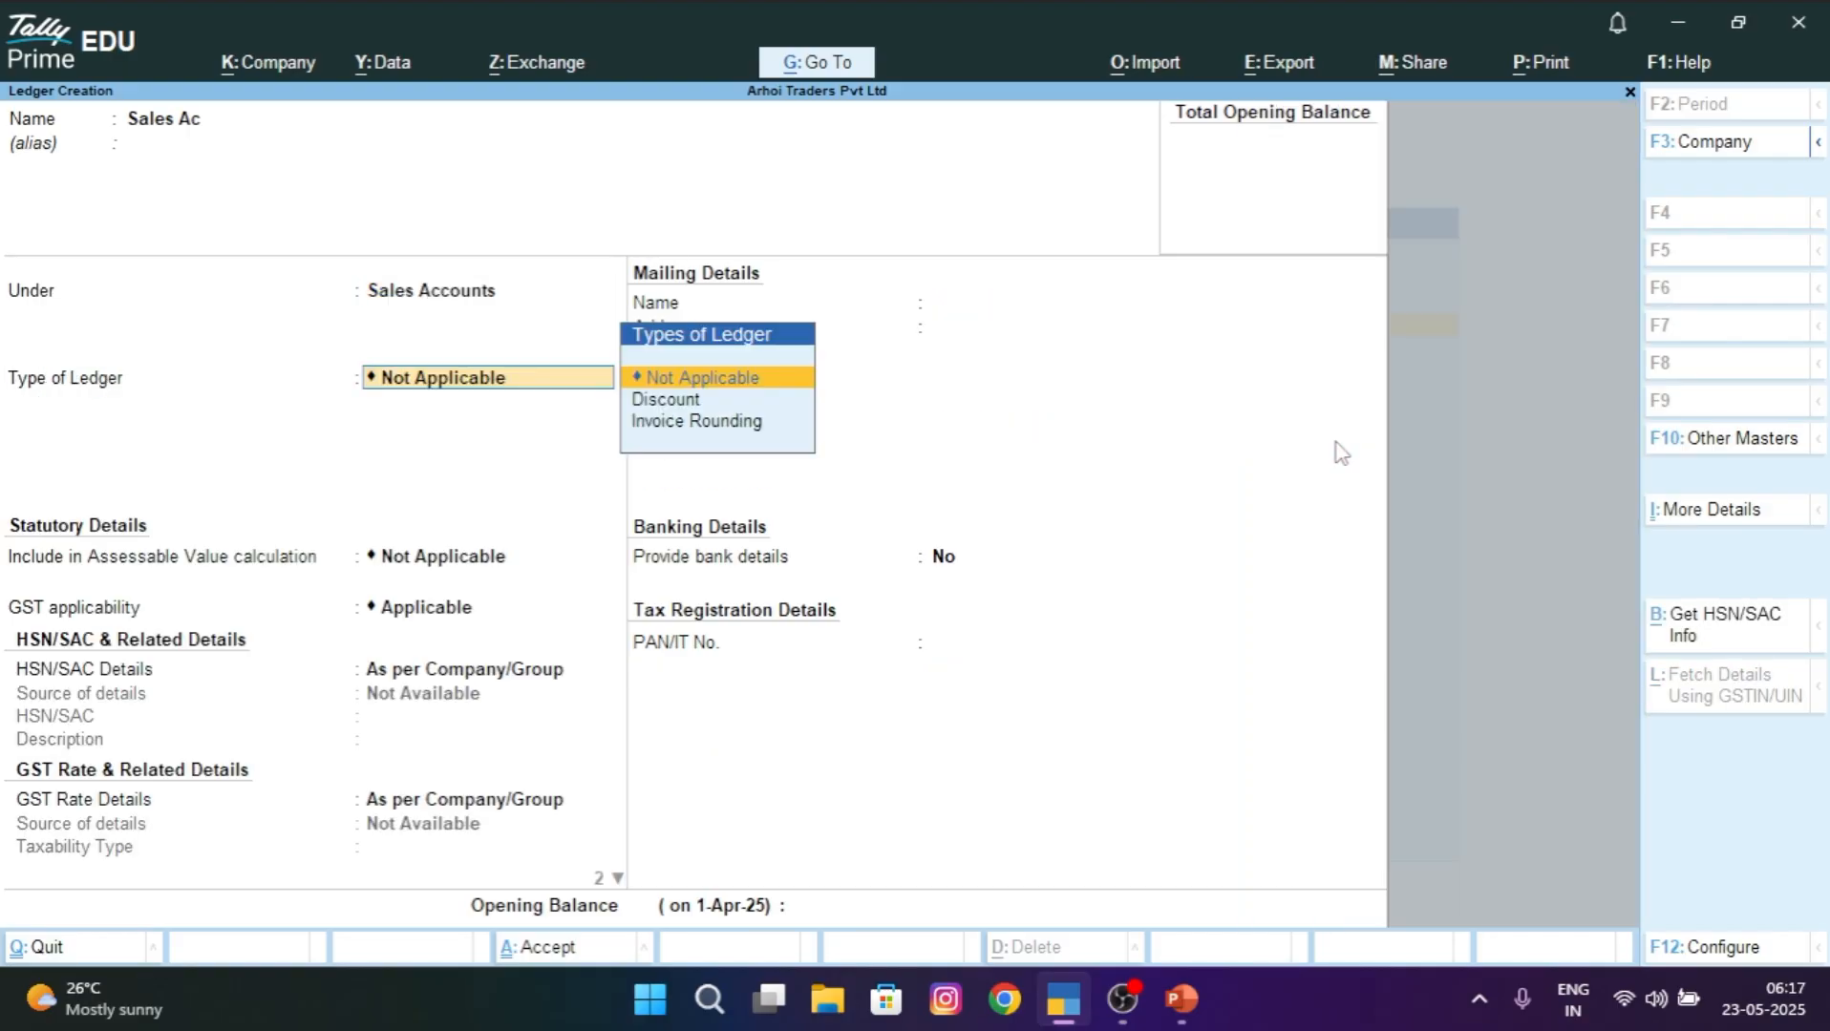
key(ctrl+a)
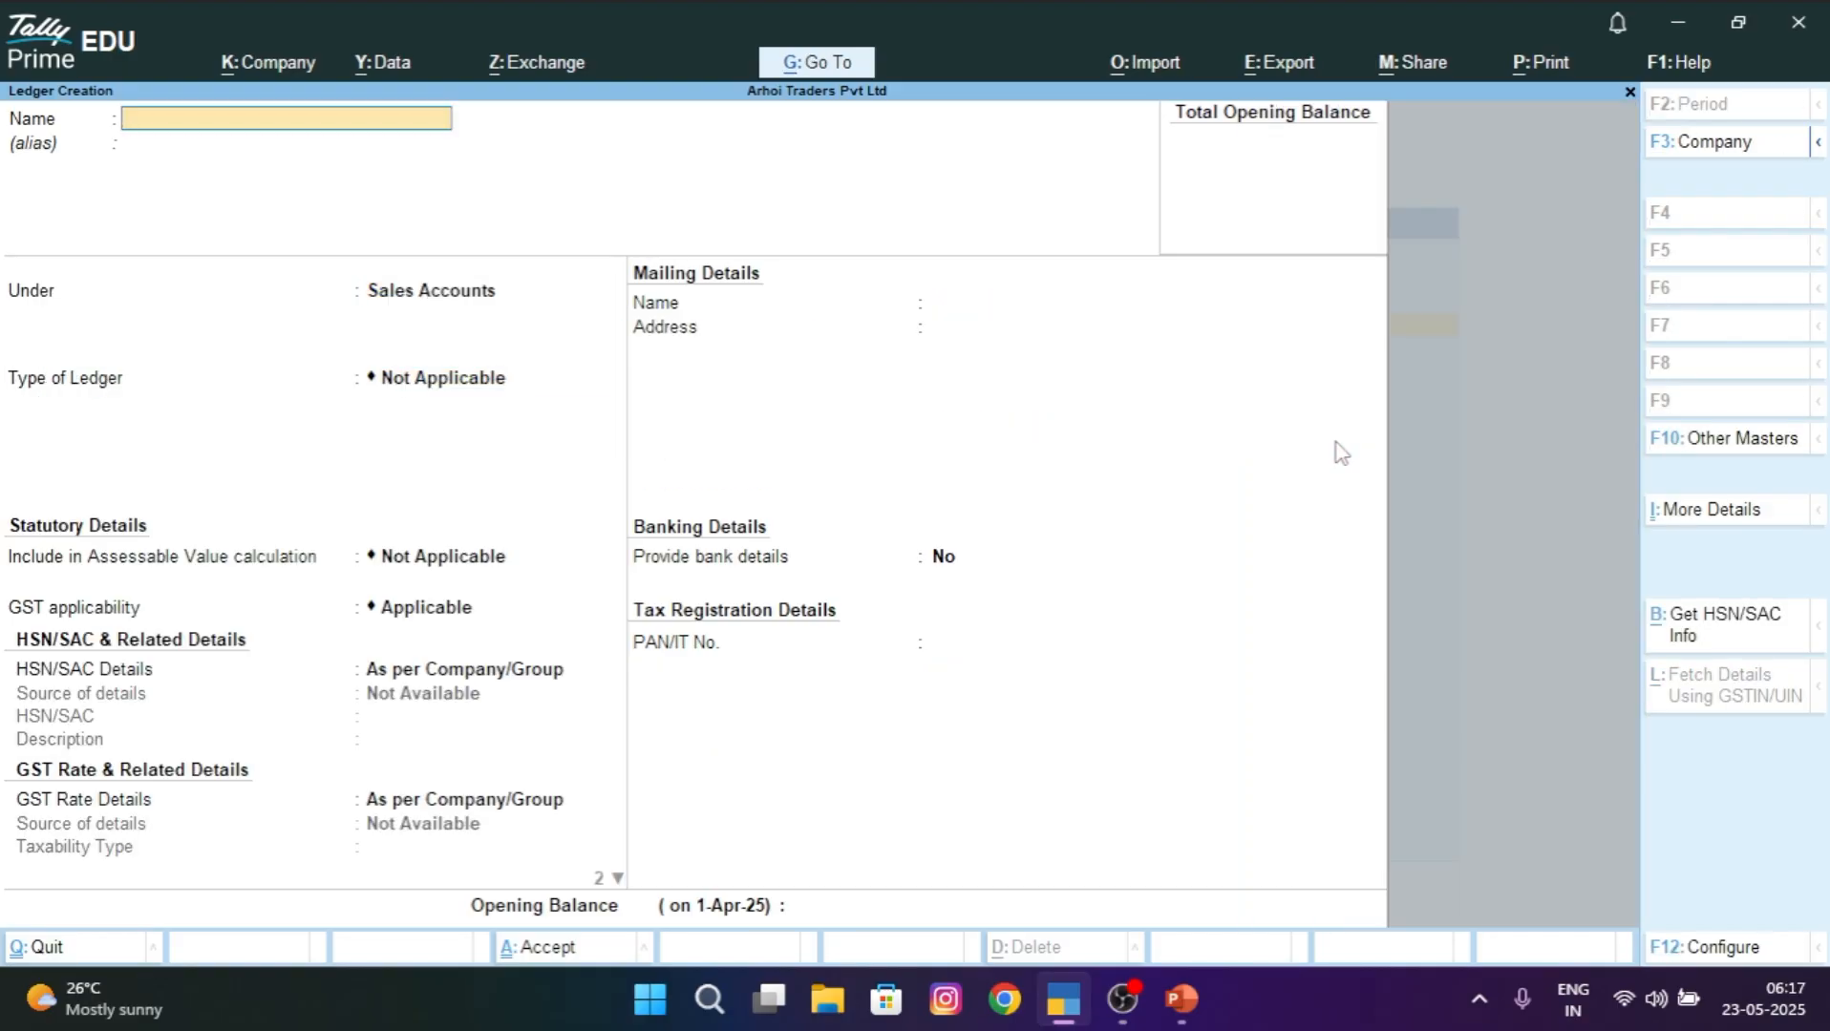
Leave ledger creation and open voucher entry for a sales voucher.
key(Escape)
key(y)
key(Escape)
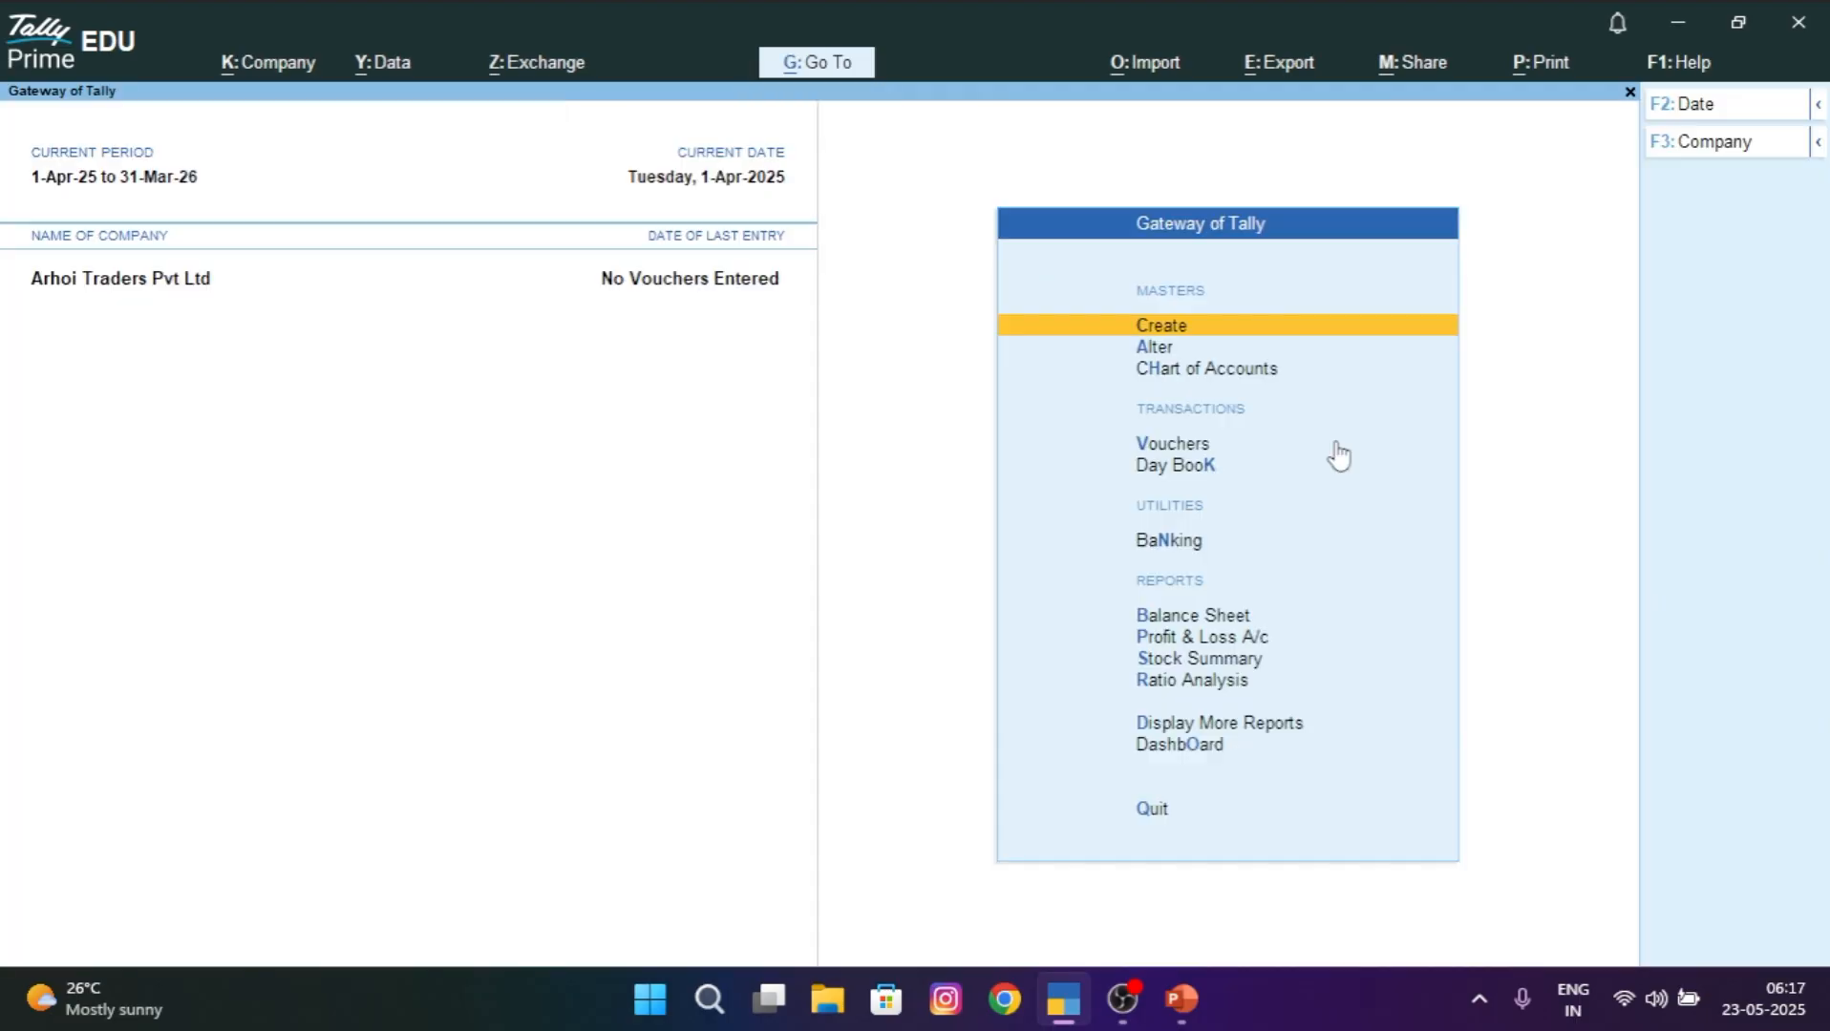
key(Down)
key(Down)
key(Down)
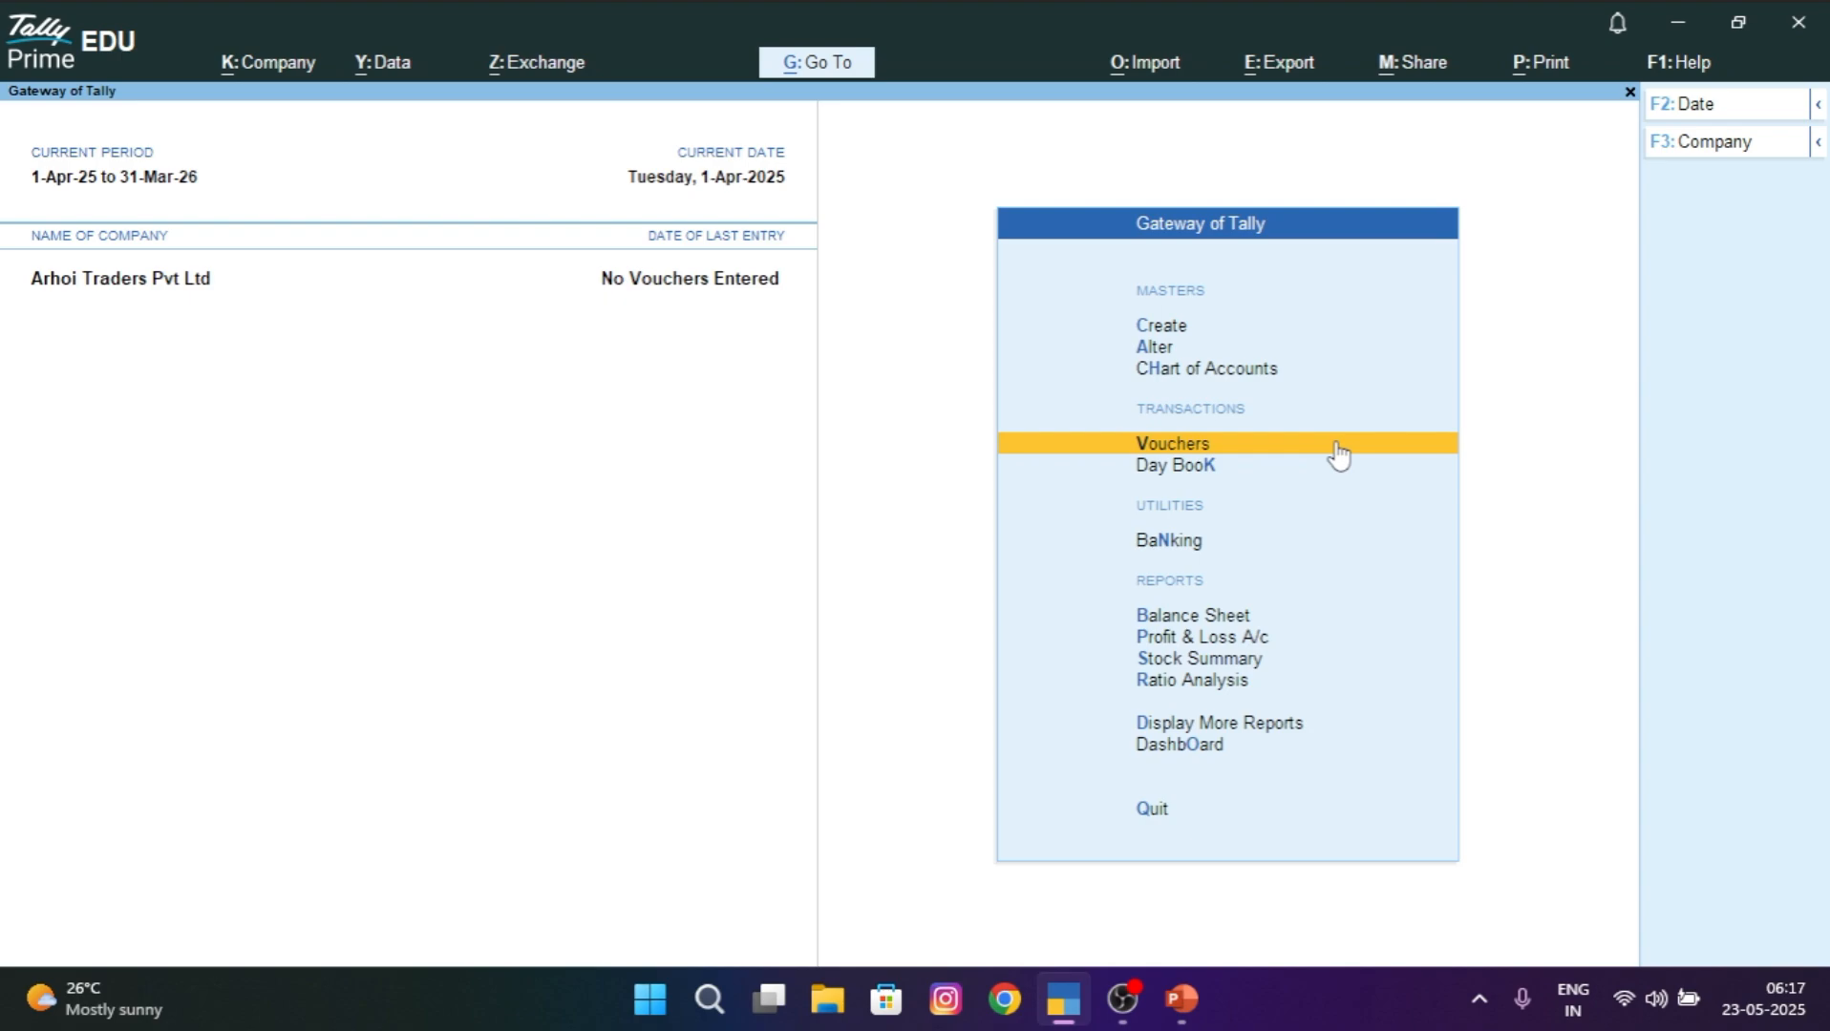
key(Return)
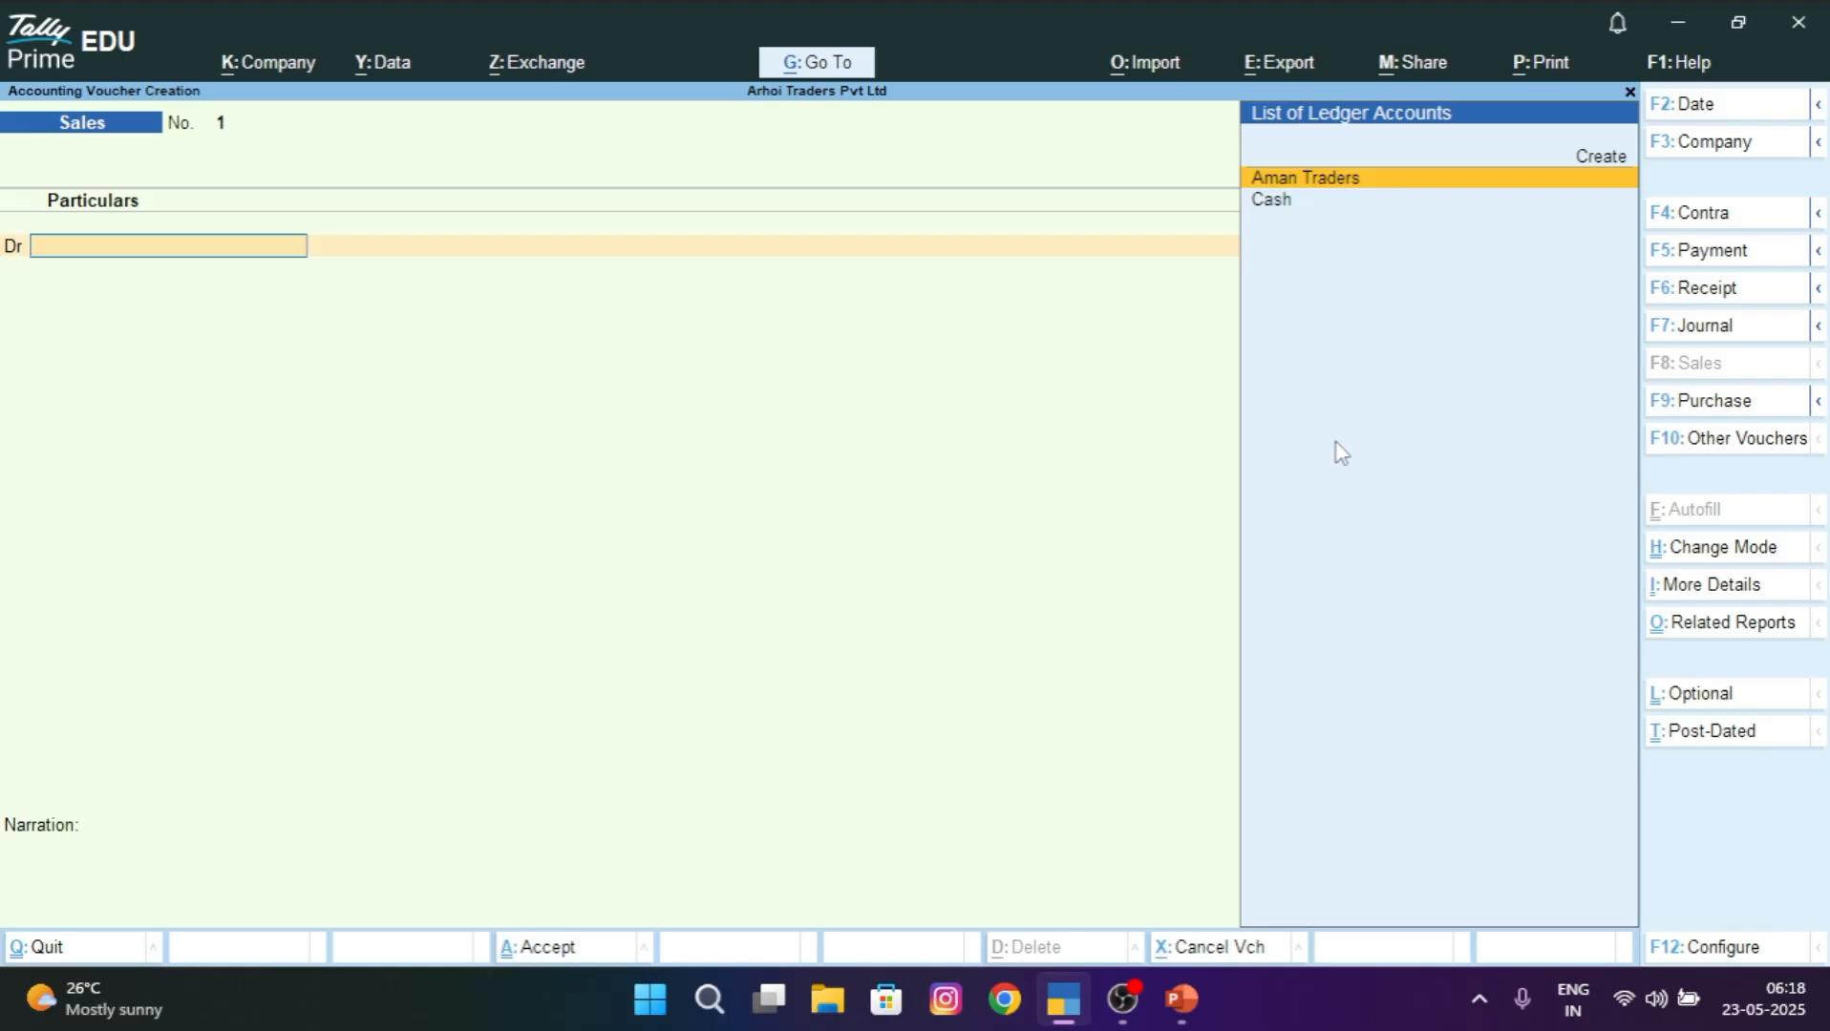
Debit Aman Traders with 15000 in the sales voucher, keeping the default dispatch and party details.
key(Return)
key(ctrl+a)
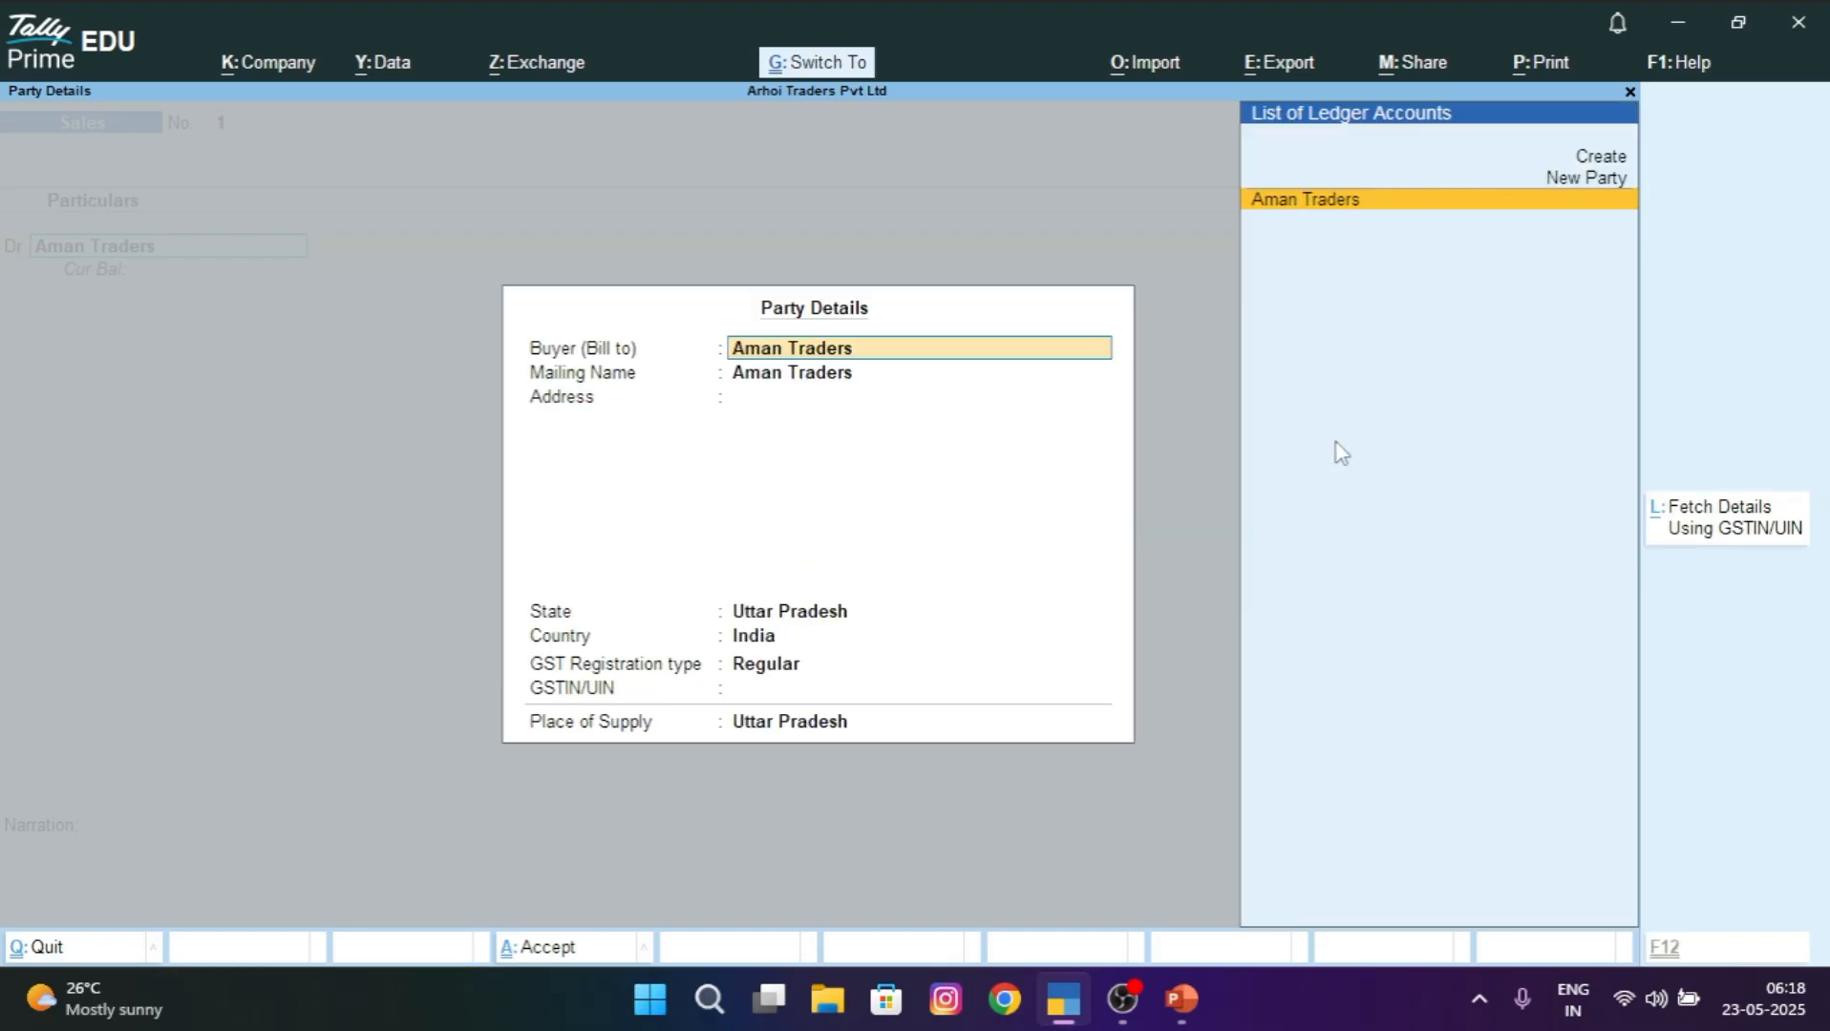
key(ctrl+a)
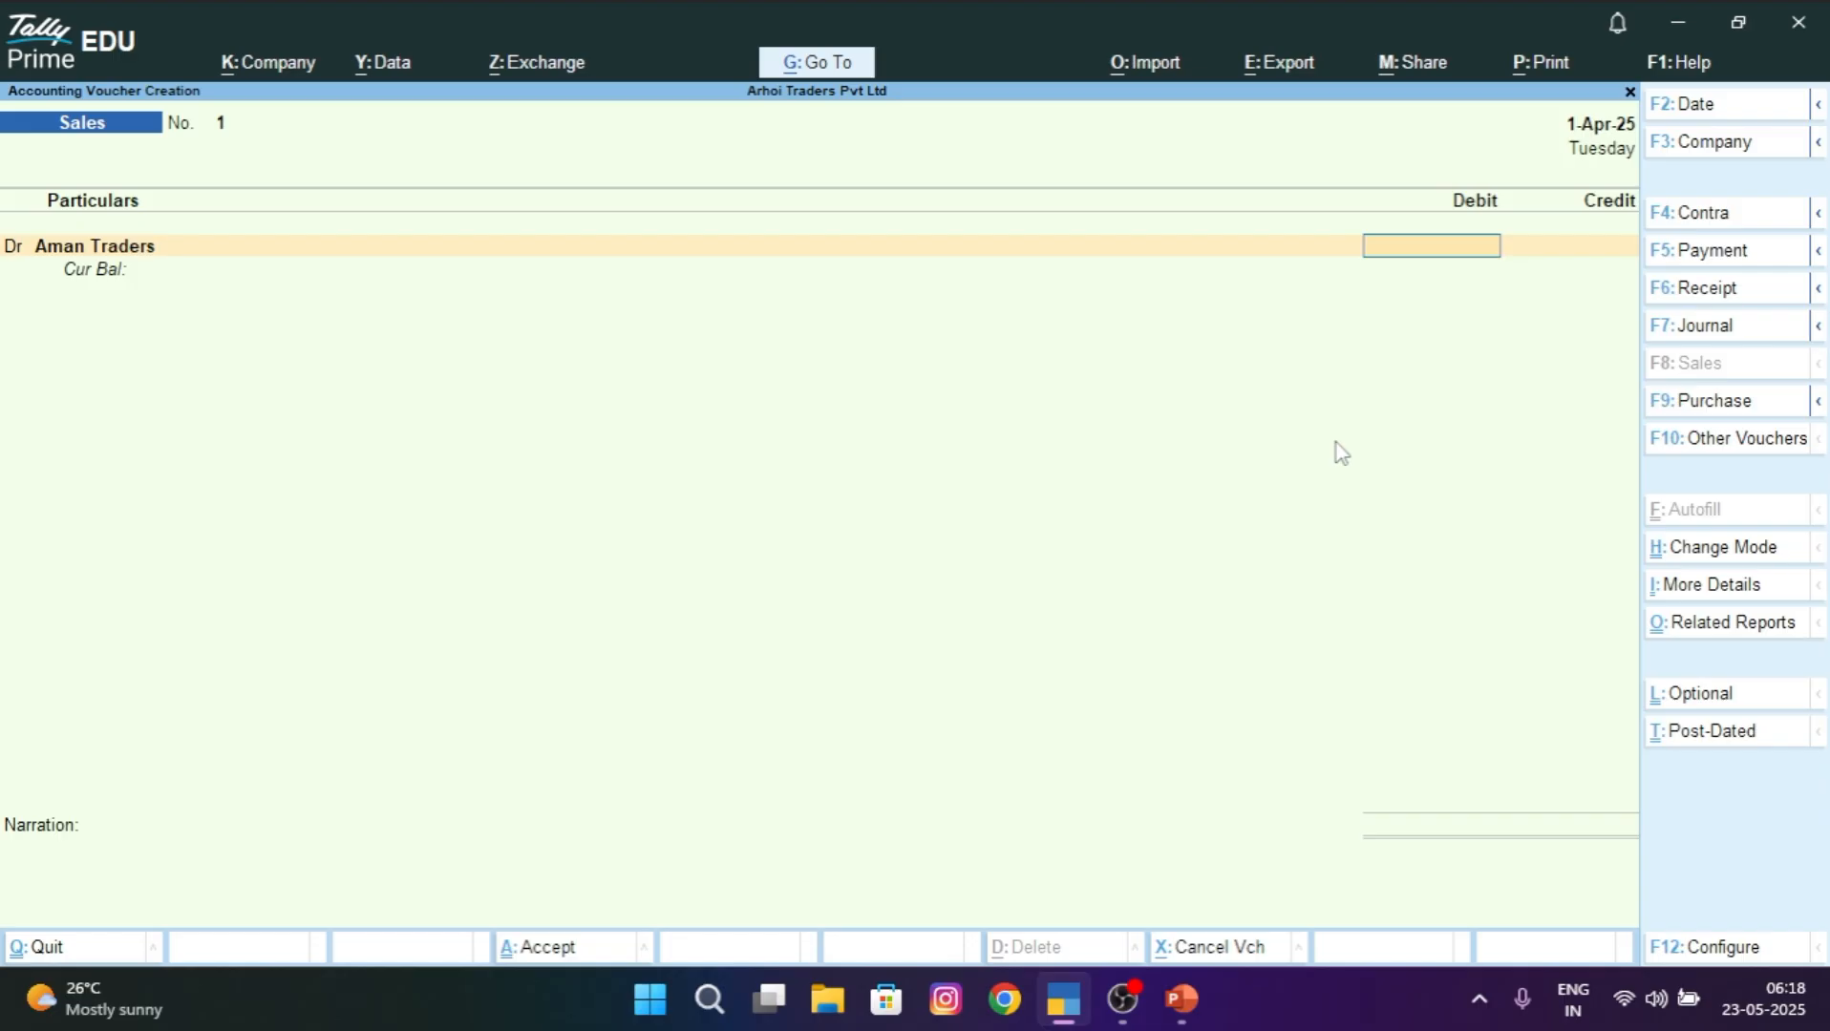
text(15000)
key(Return)
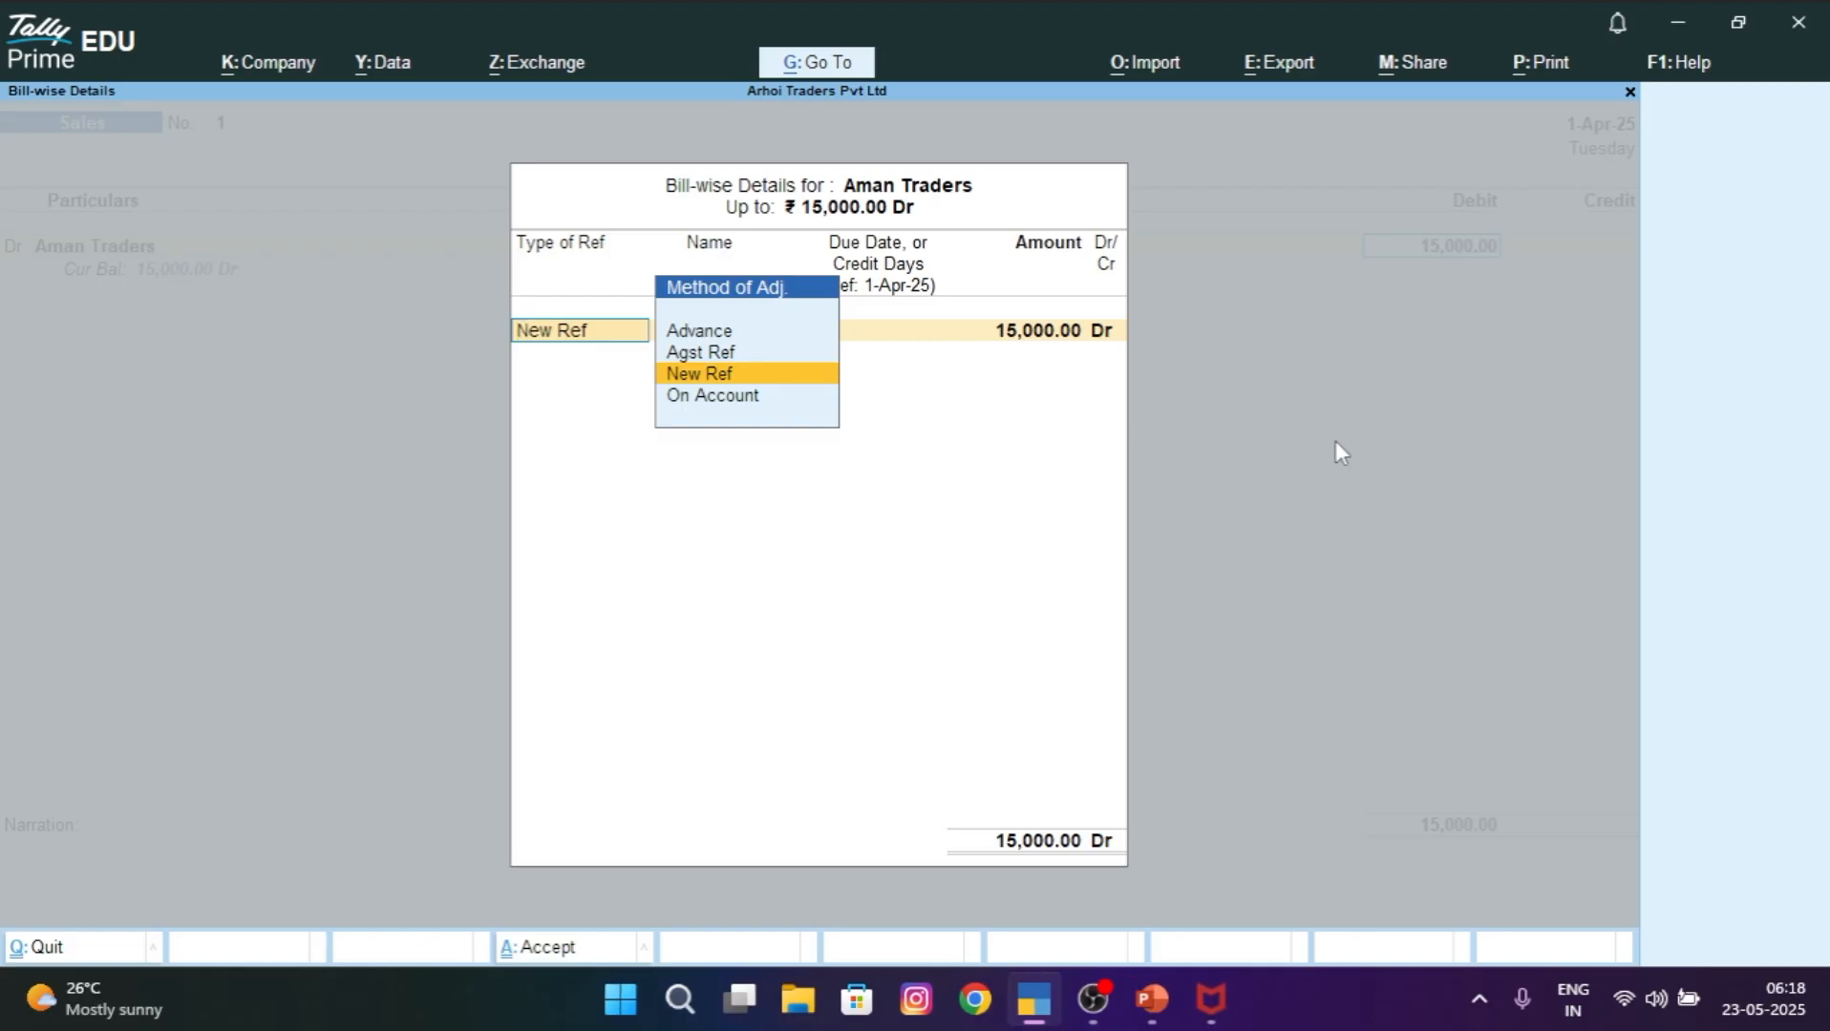
Allocate the full 15,000 debit to a New Ref bill named 1.
key(Return)
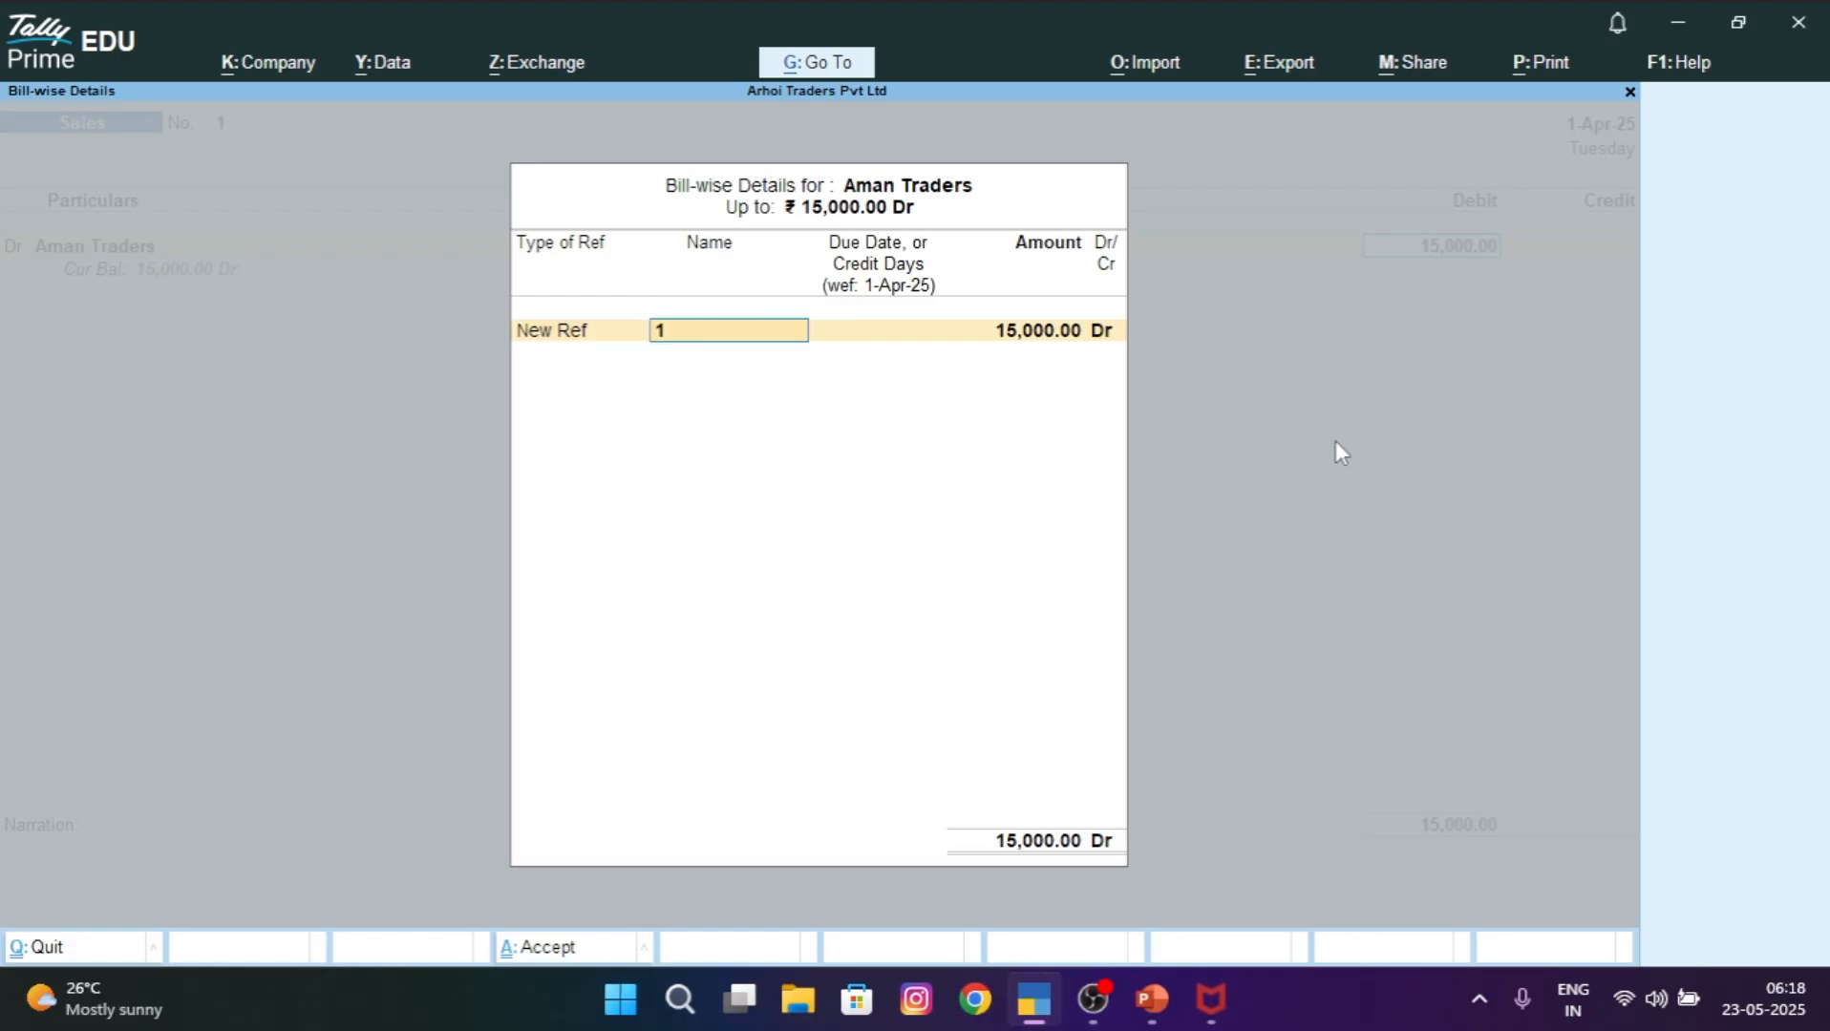
key(Return)
key(Return)
key(Return)
key(Return)
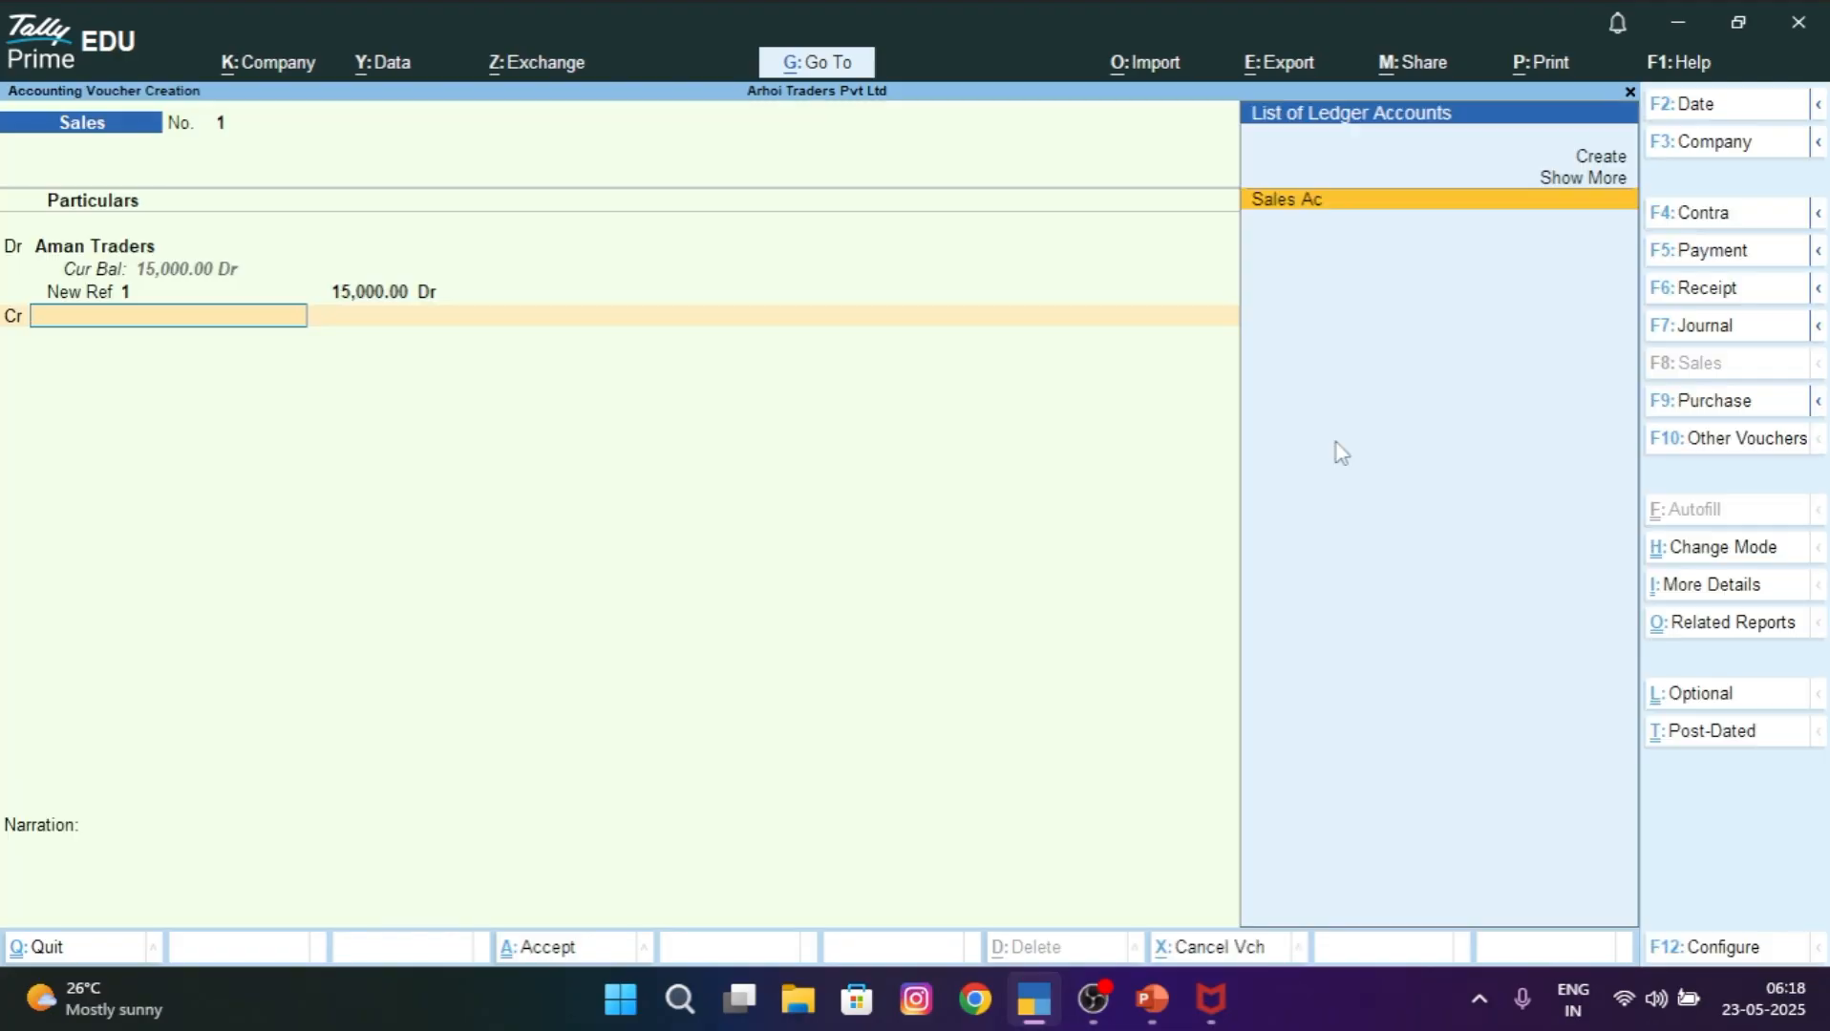
Credit Sales Ac with 15,000 and save the sales voucher without a narration.
key(Return)
key(Return)
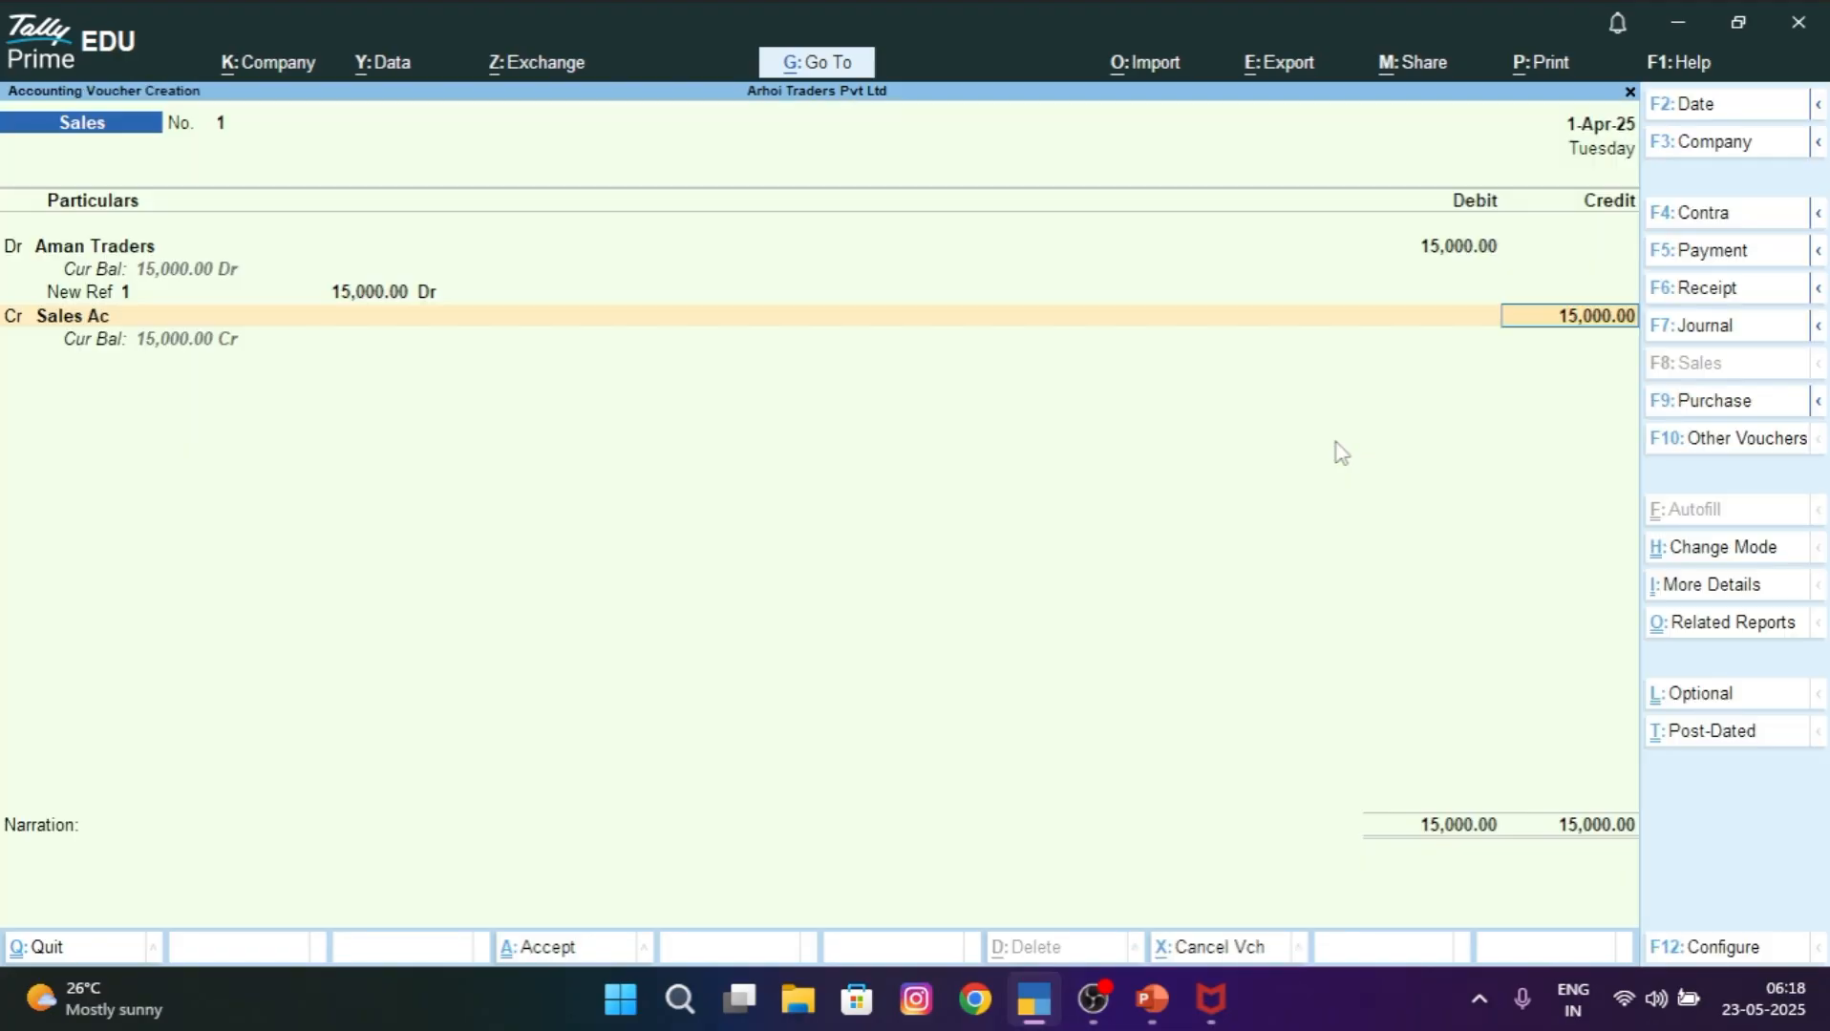
key(Return)
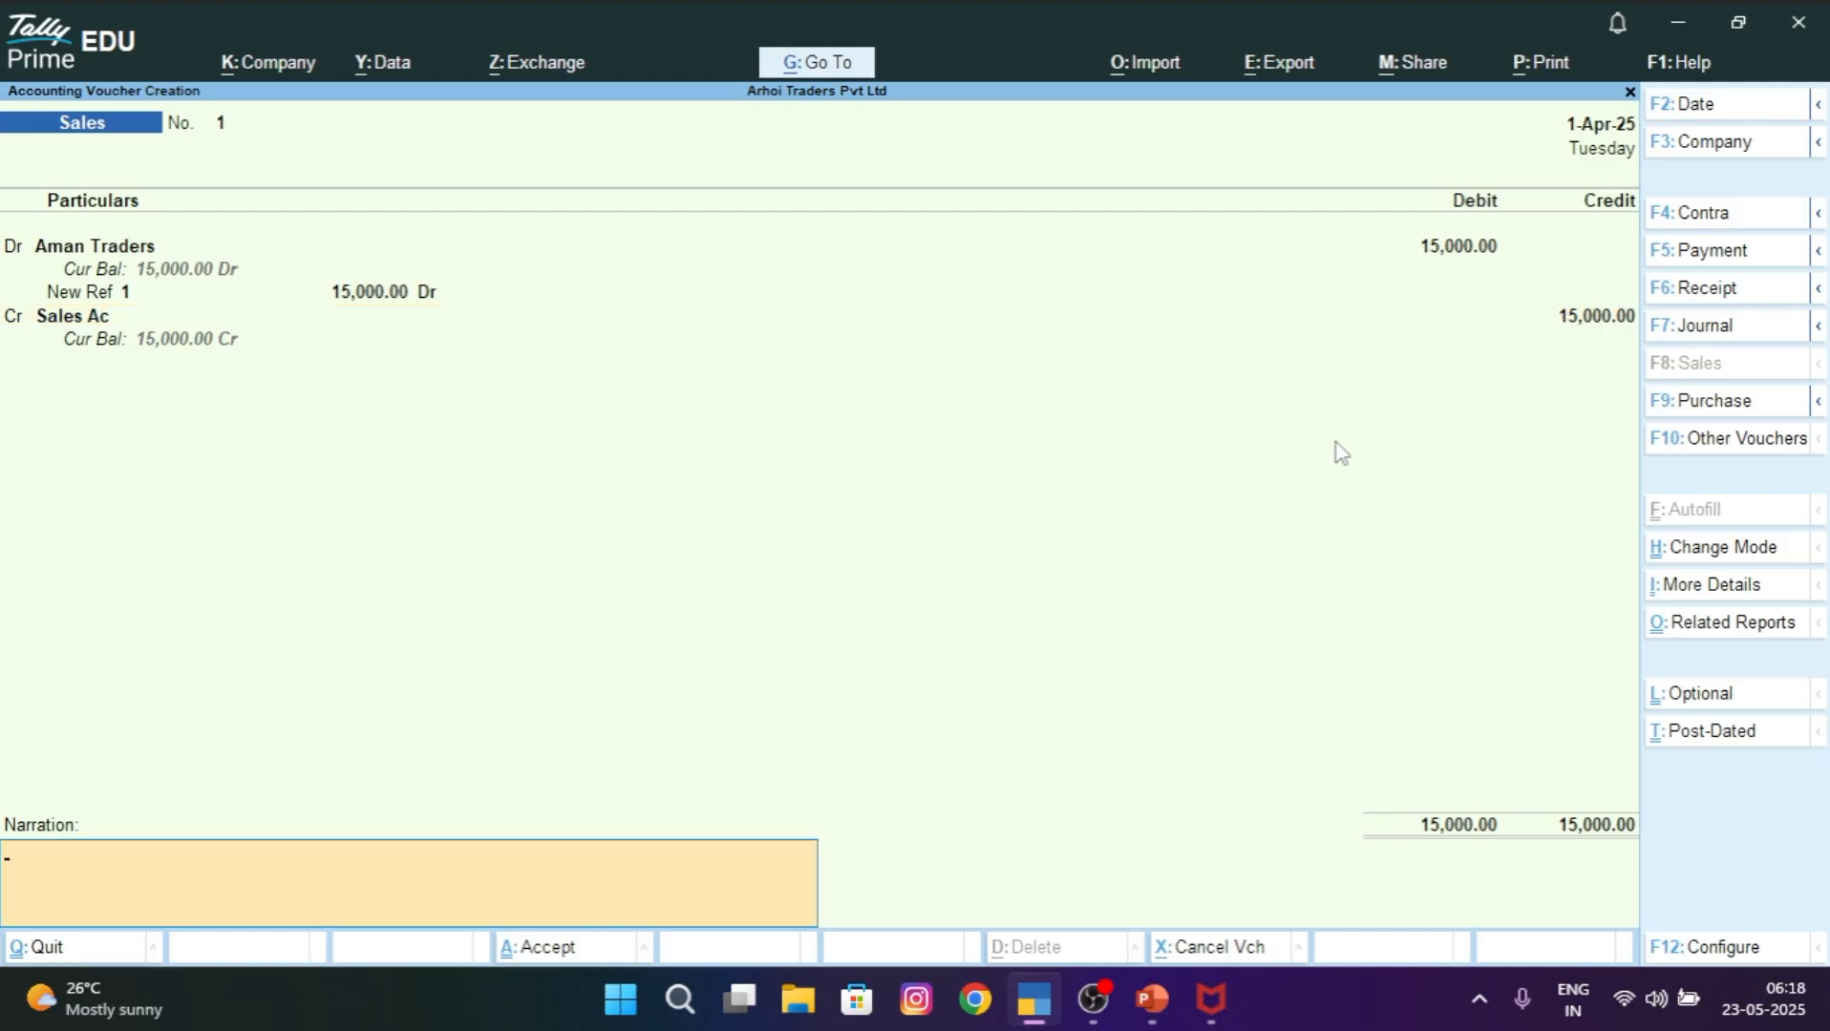
key(Return)
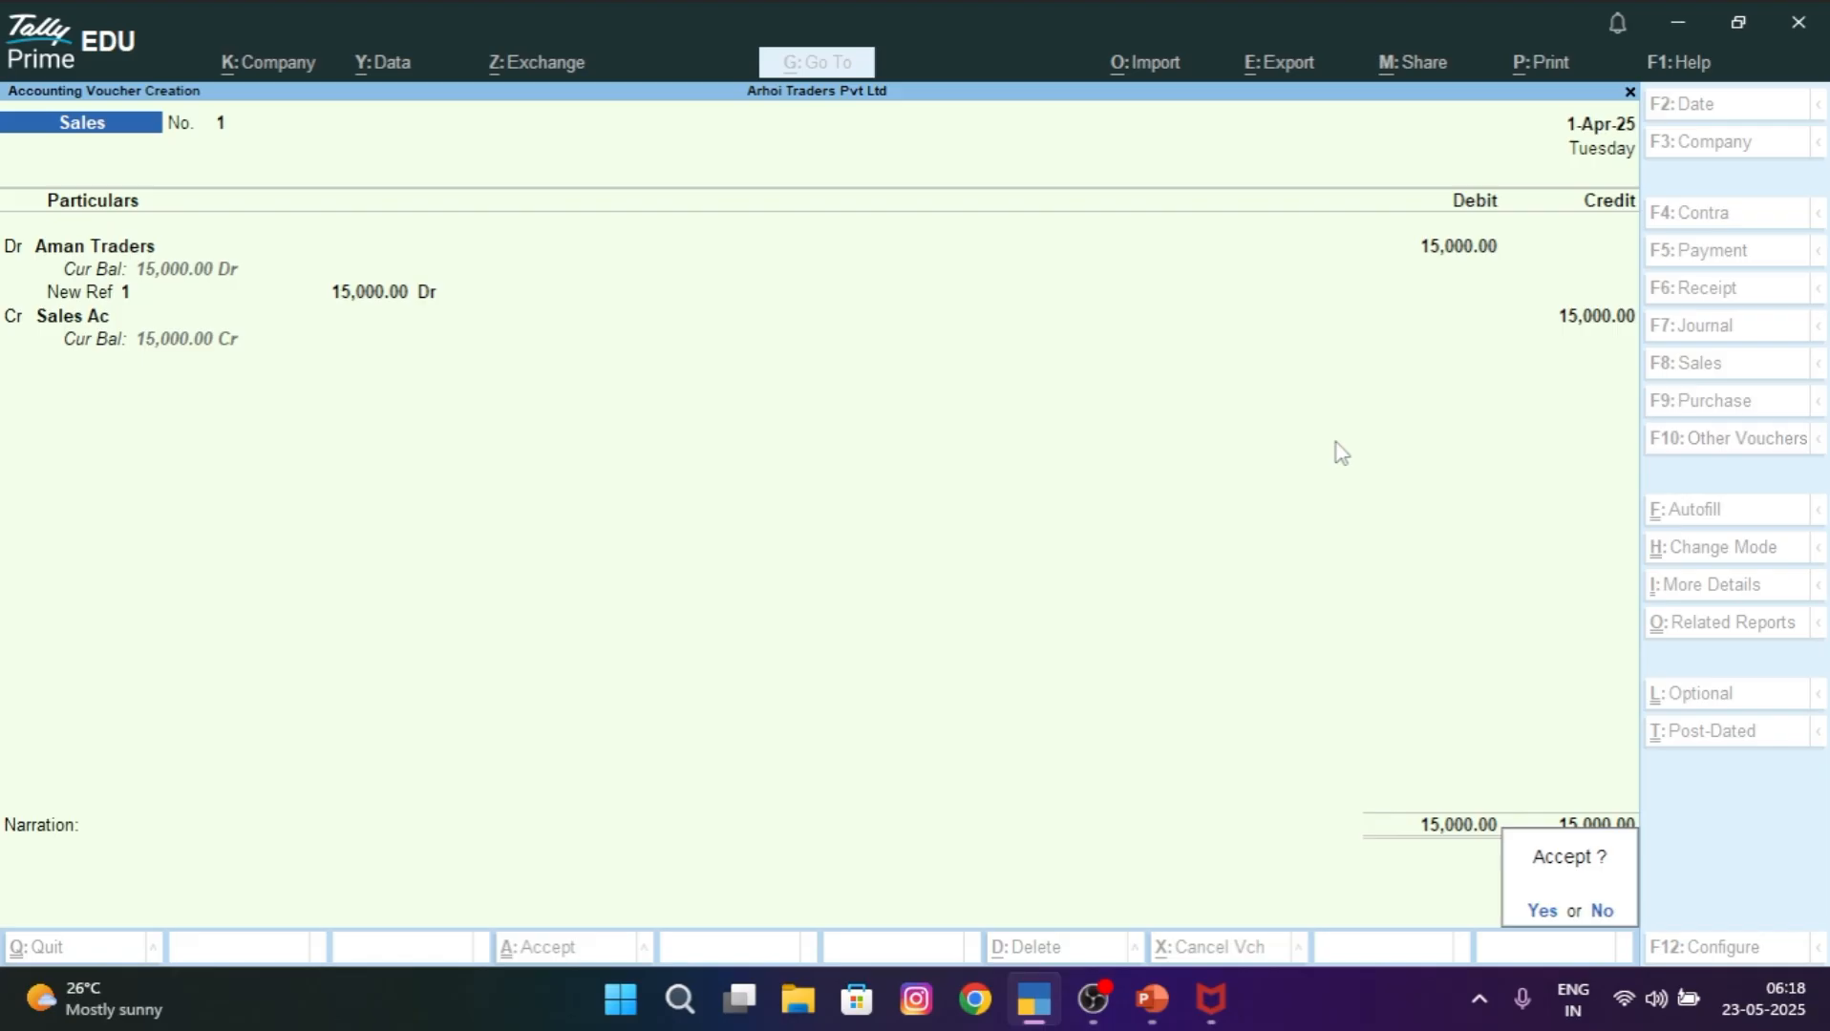
key(Return)
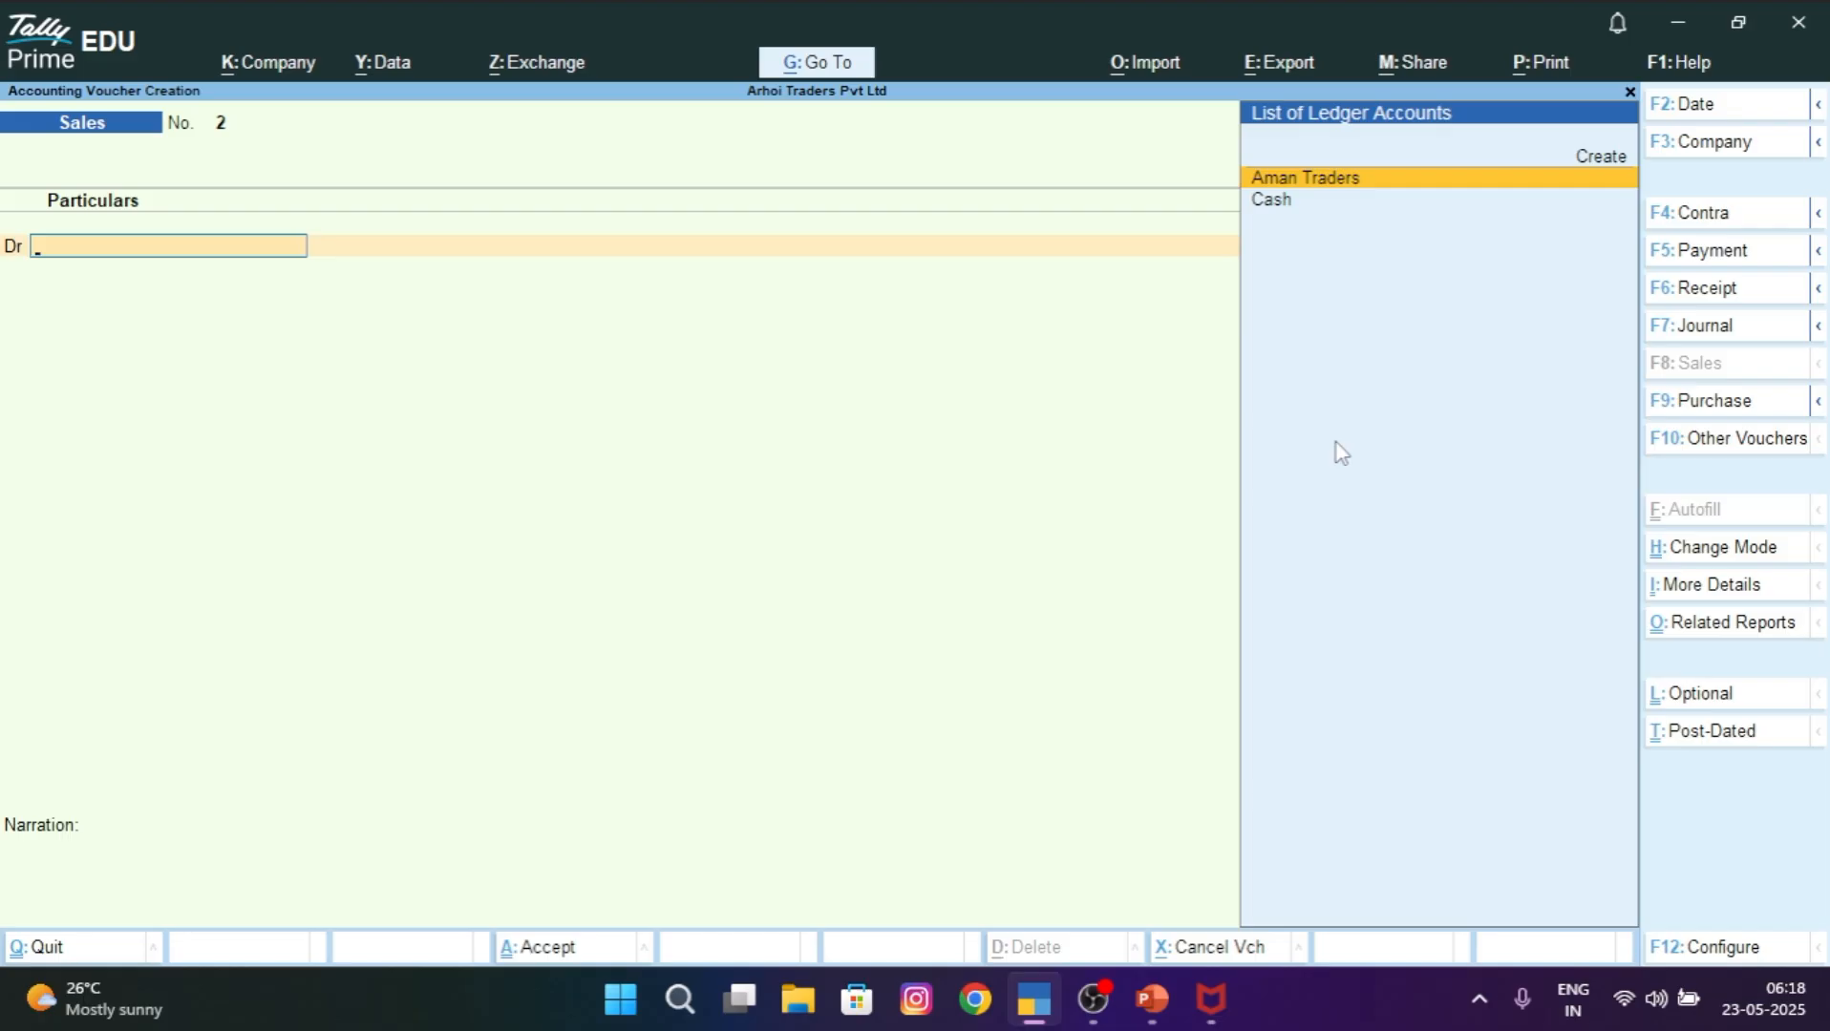
Debit Aman Traders with 7000 in the second sales voucher, keeping the default dispatch and party details.
key(Return)
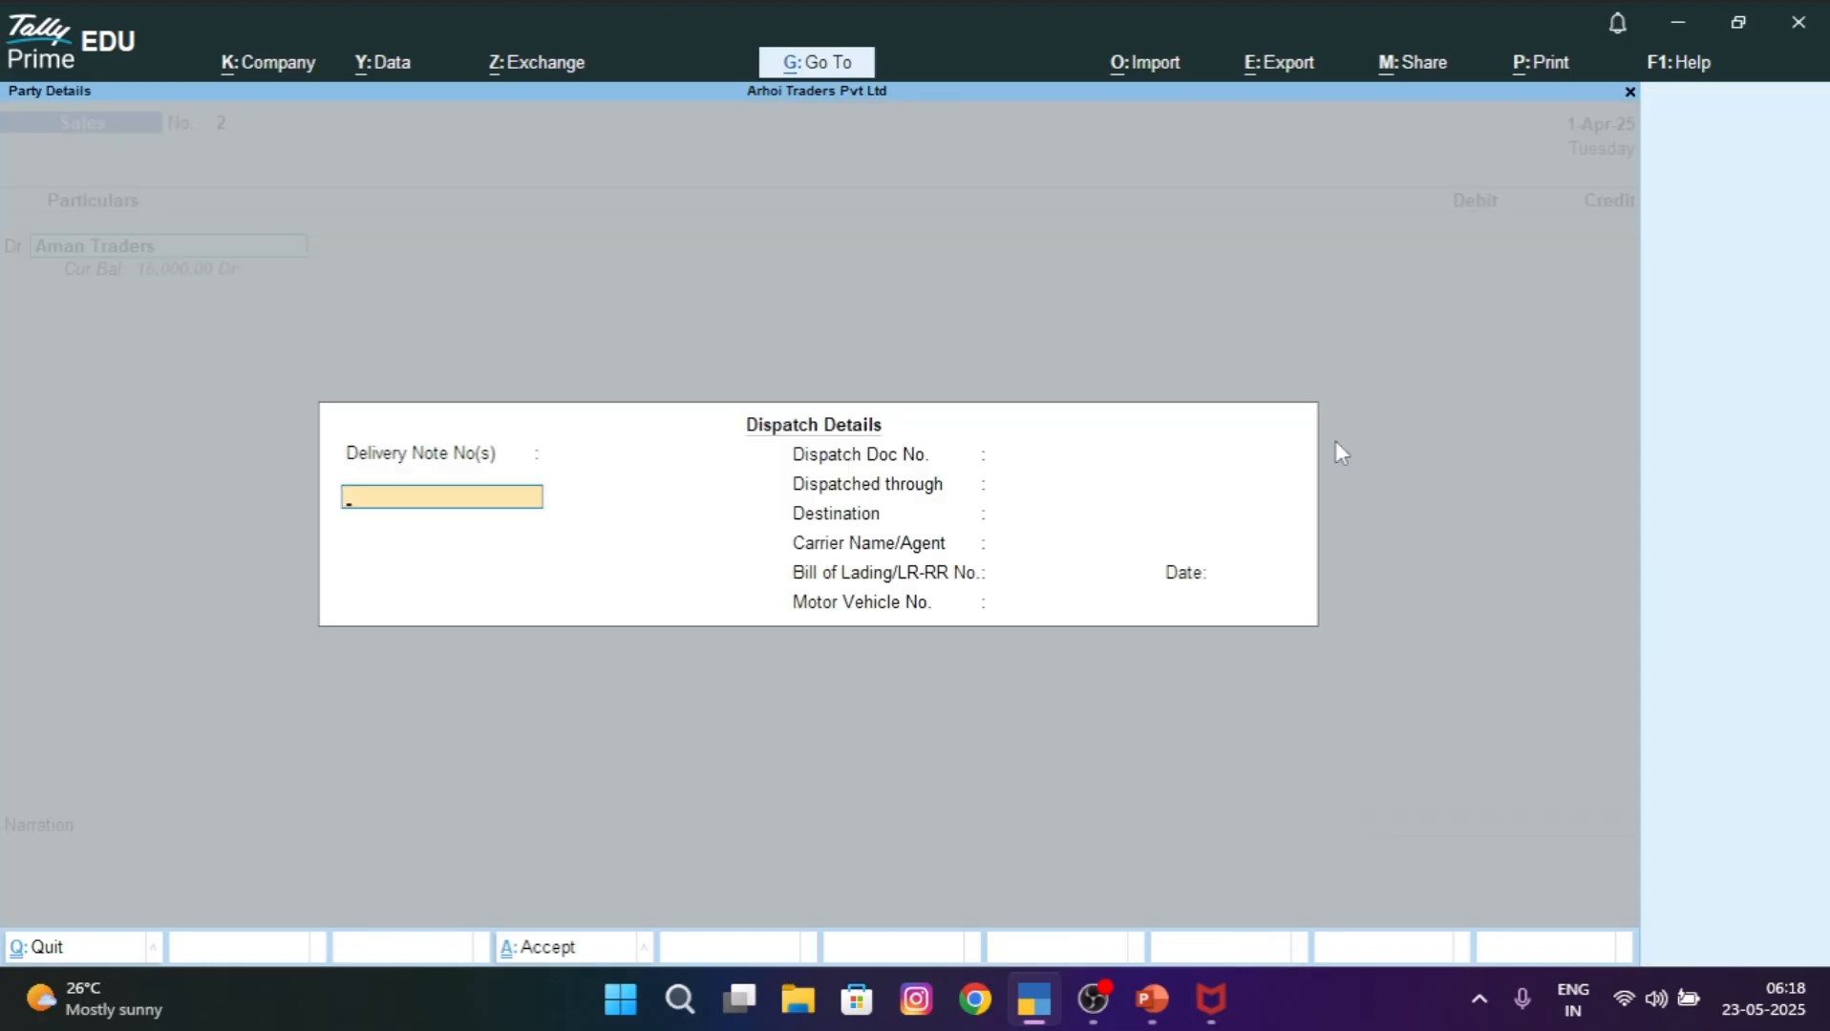
key(ctrl+a)
key(ctrl+a)
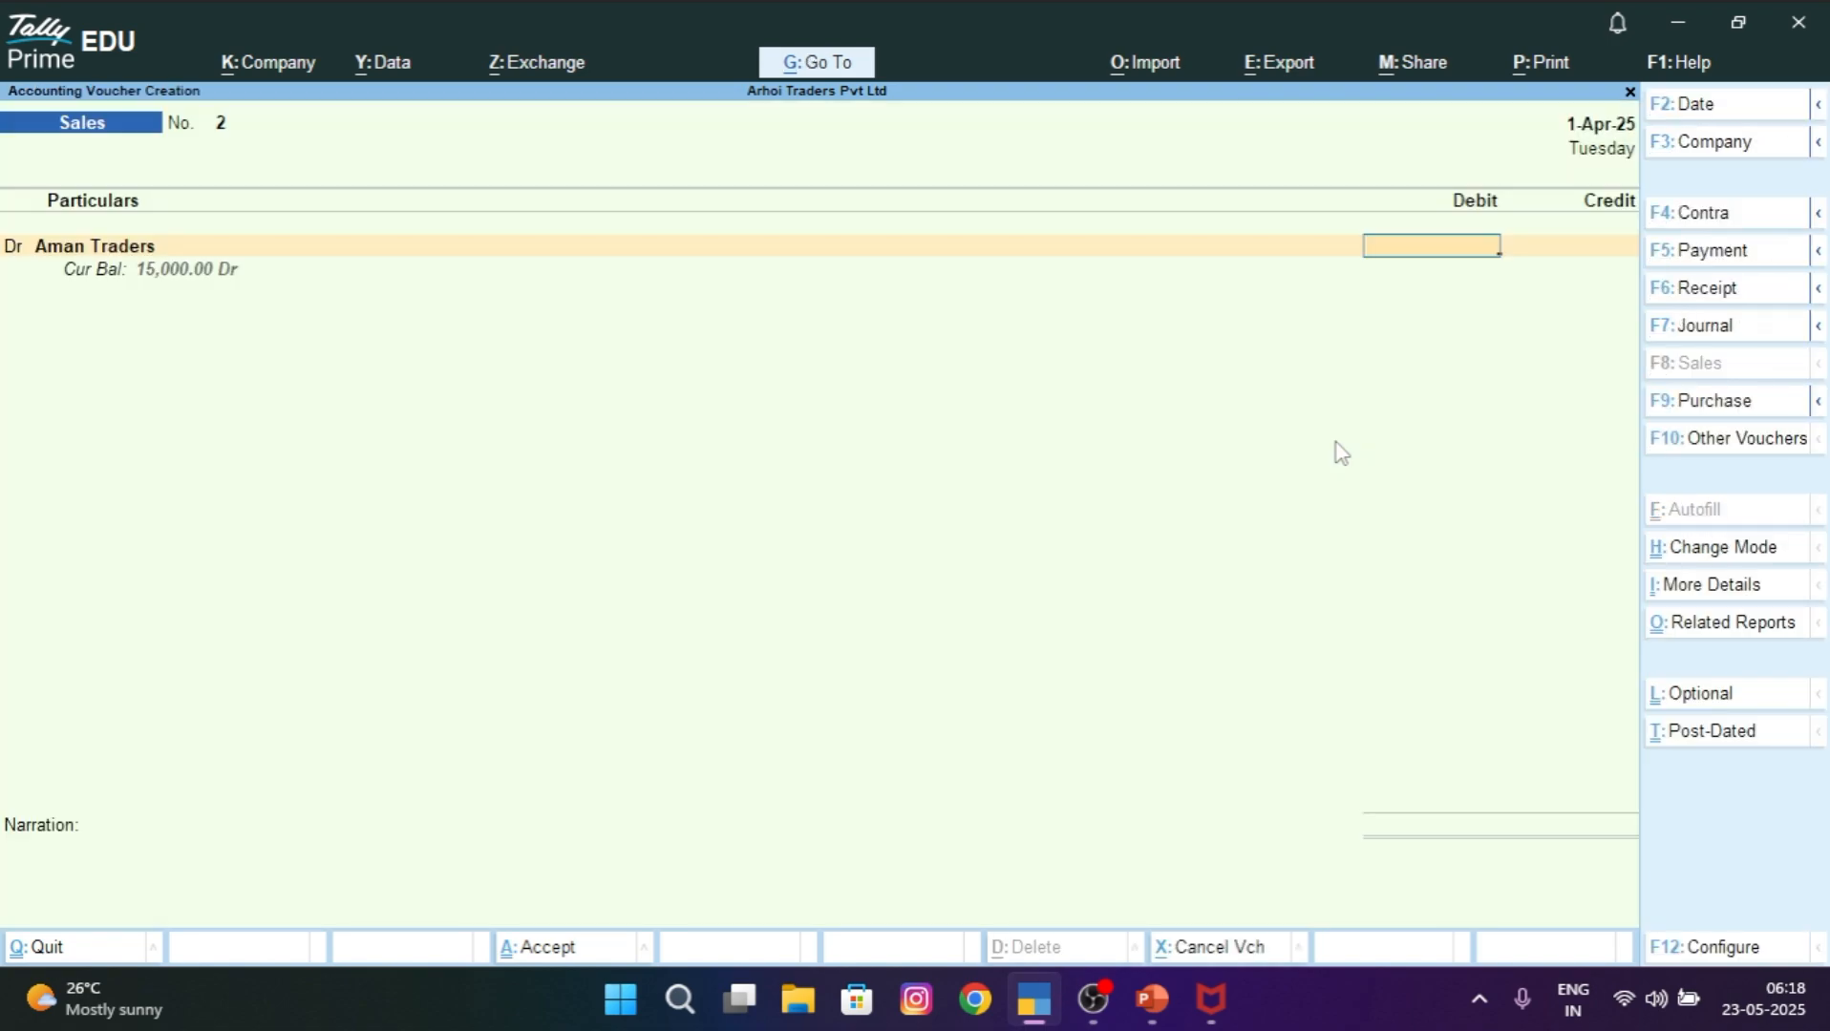
text(7000)
key(Return)
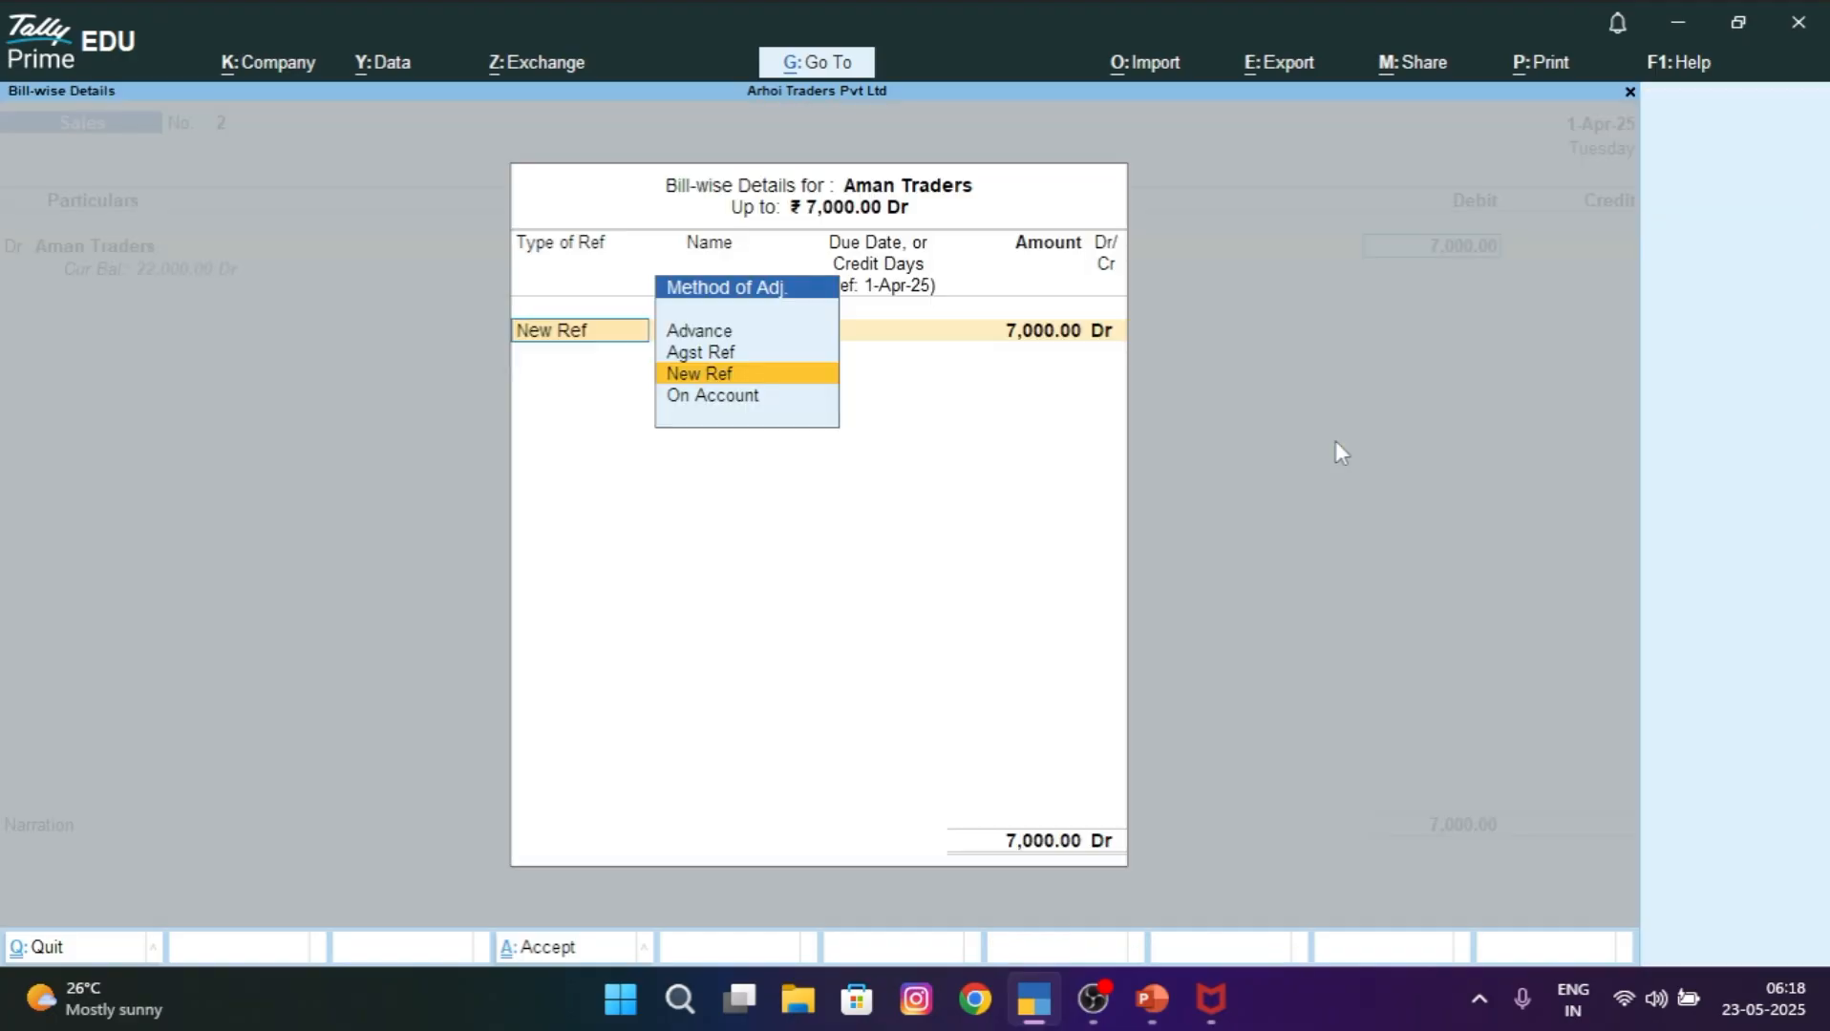
Allocate the full 7,000 debit to a New Ref bill named 2.
key(Return)
key(Return)
key(Return)
key(Return)
key(Return)
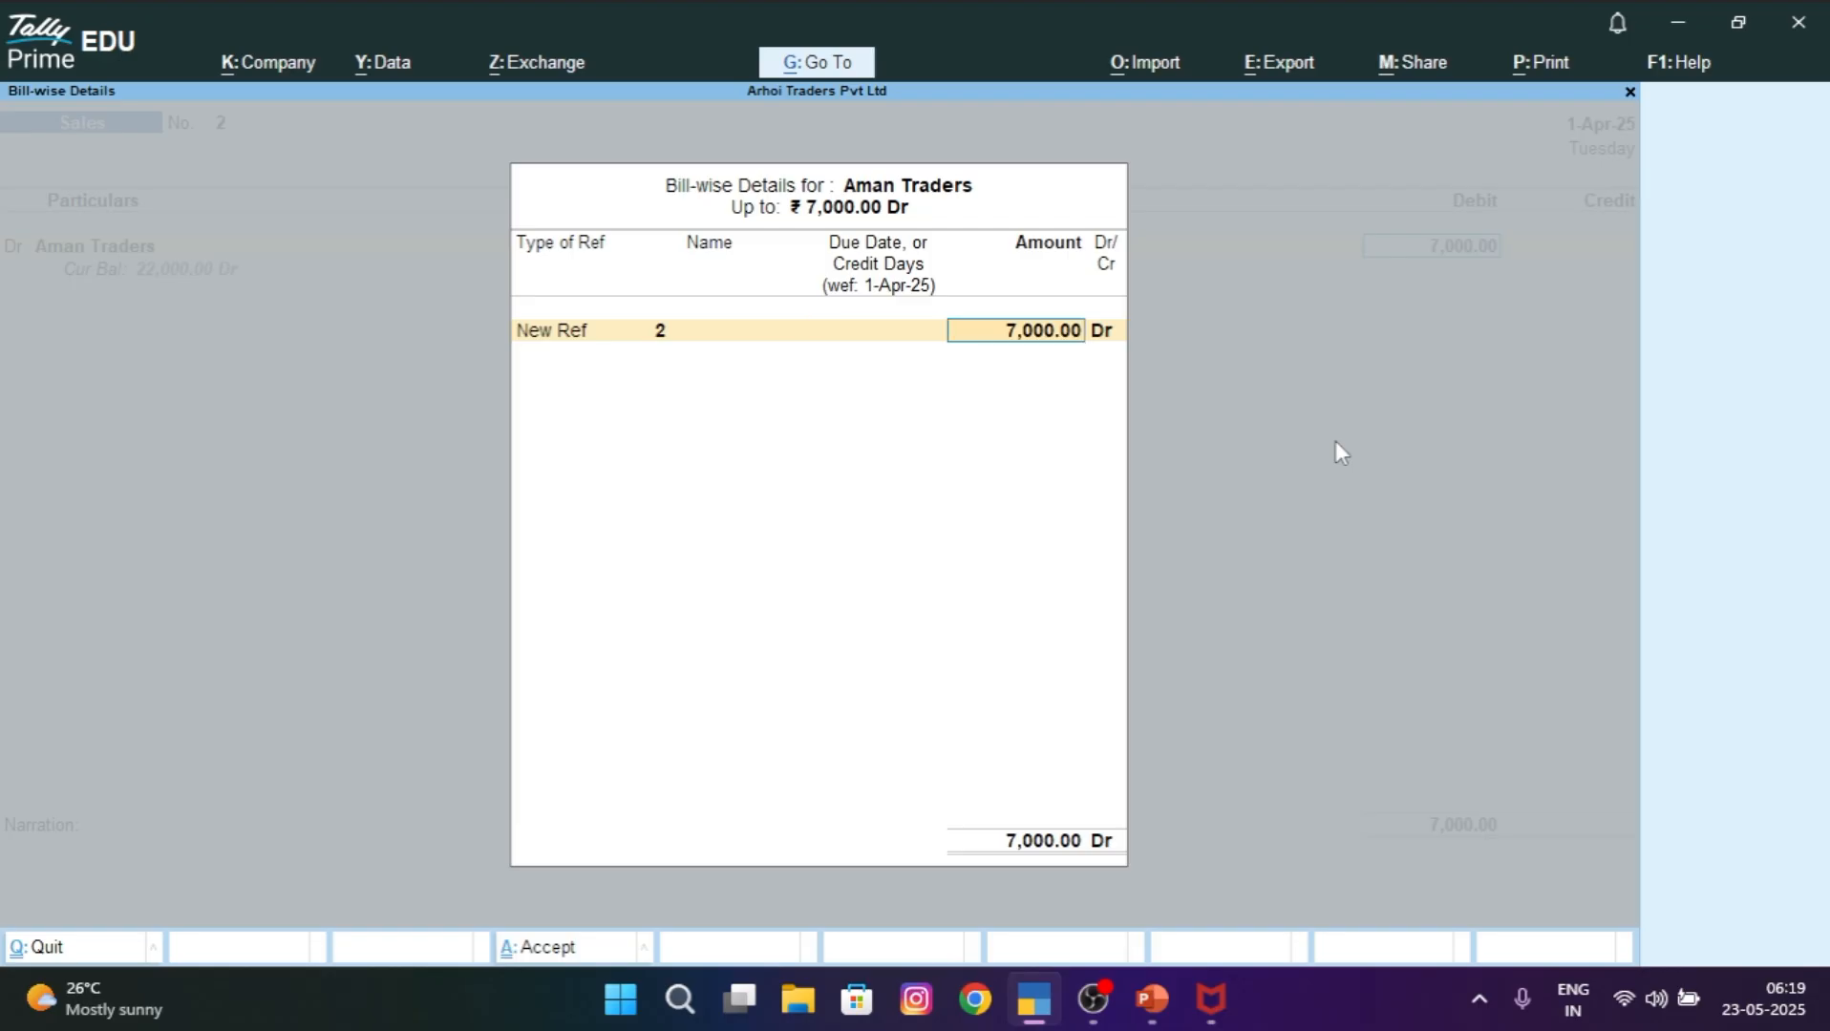
Credit Sales Ac with 7,000, leave inventory and narration blank, and try to save the second sales voucher.
key(Return)
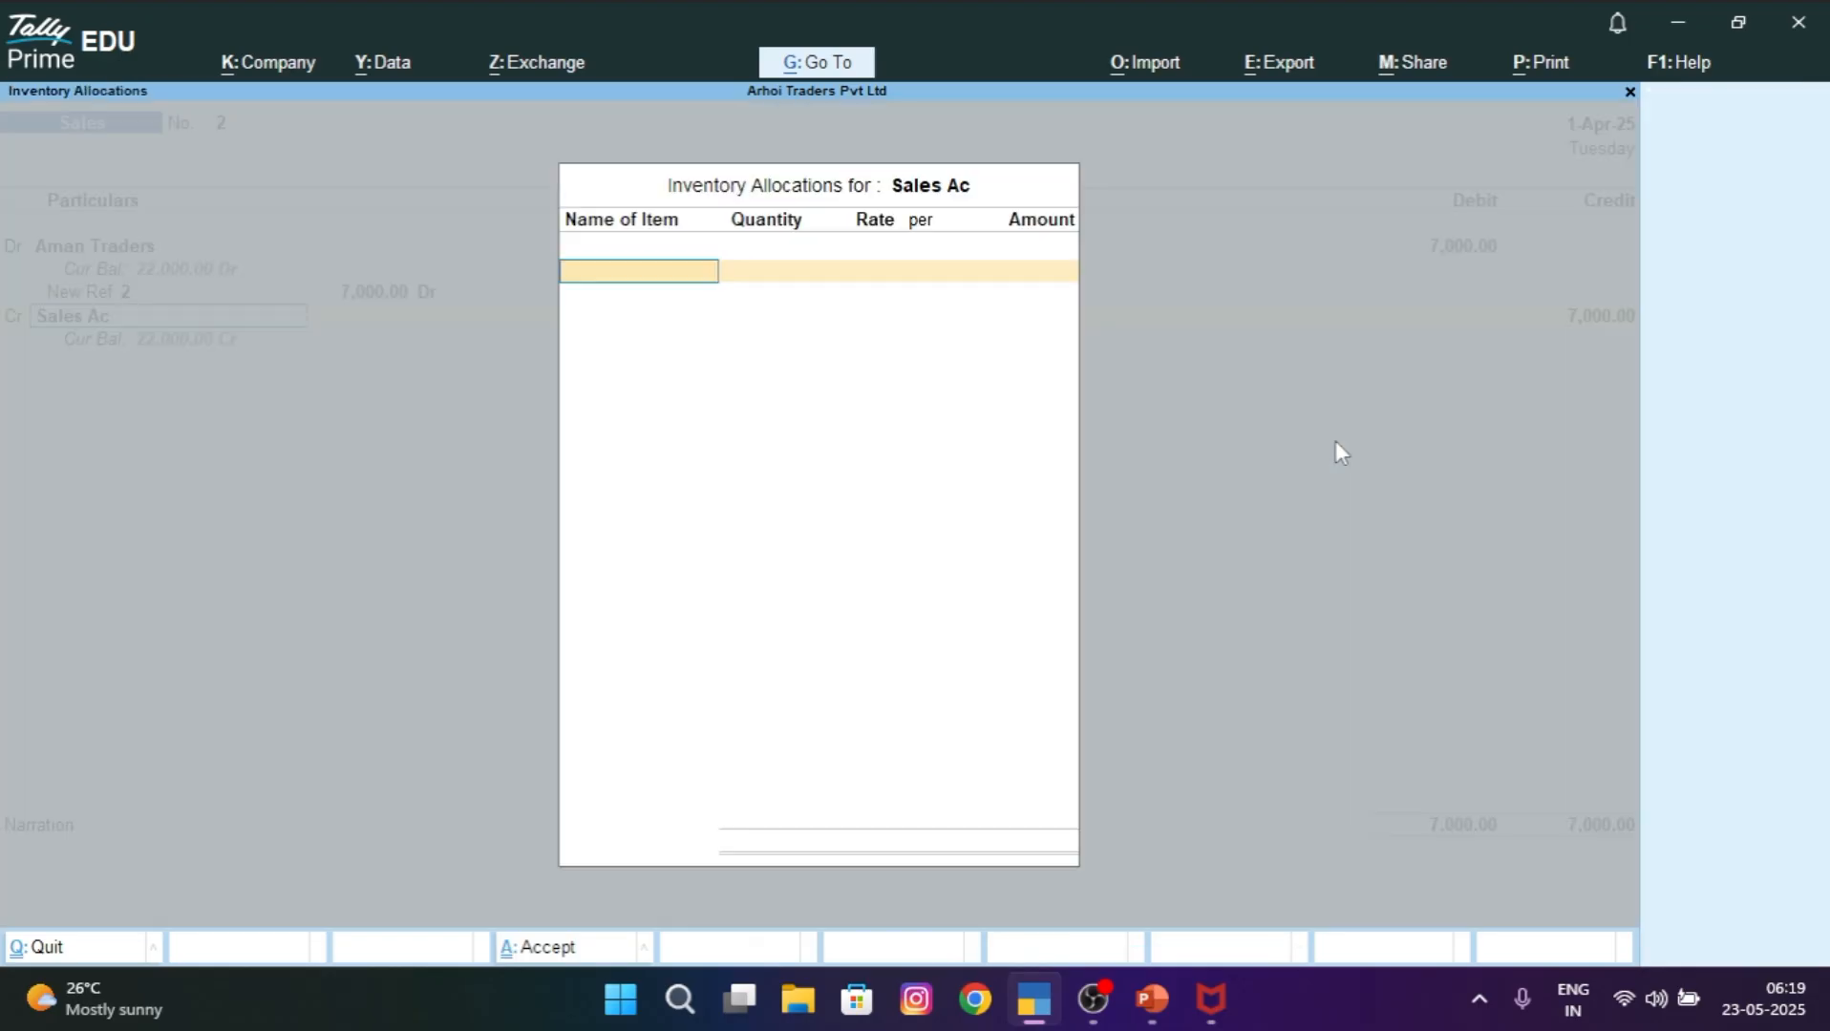
key(Return)
key(Return)
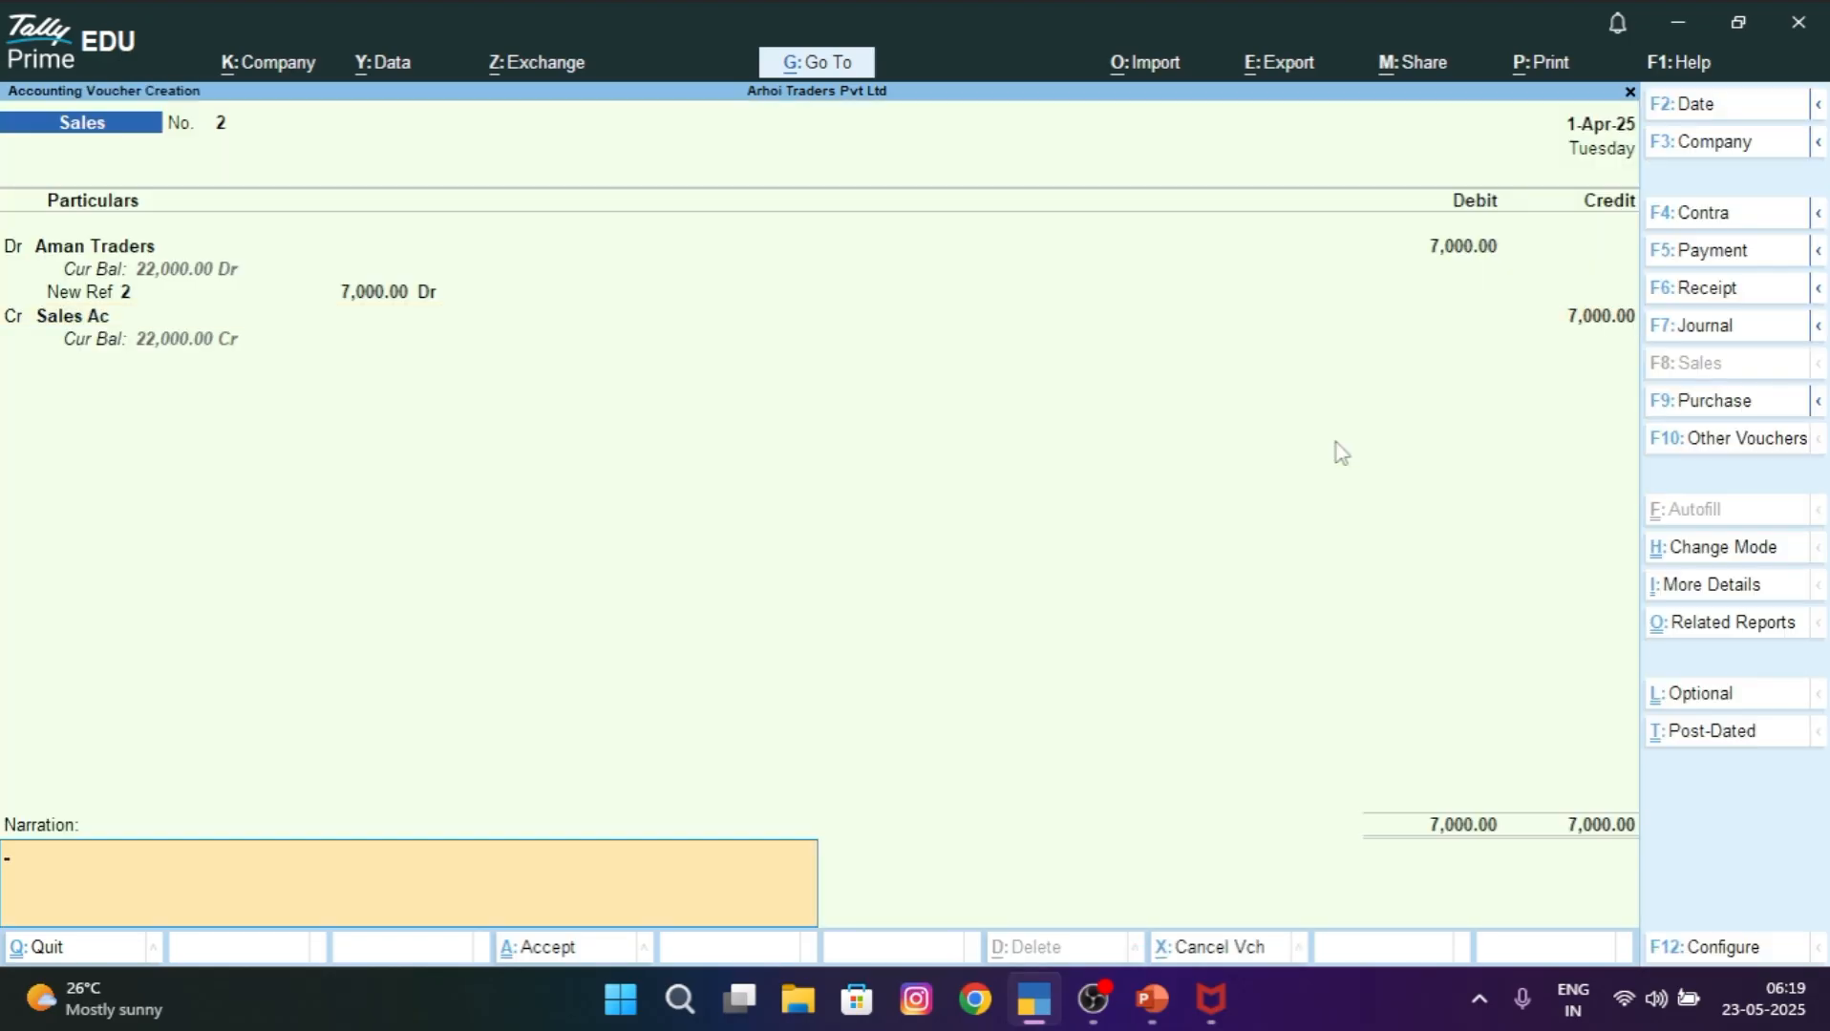
key(Return)
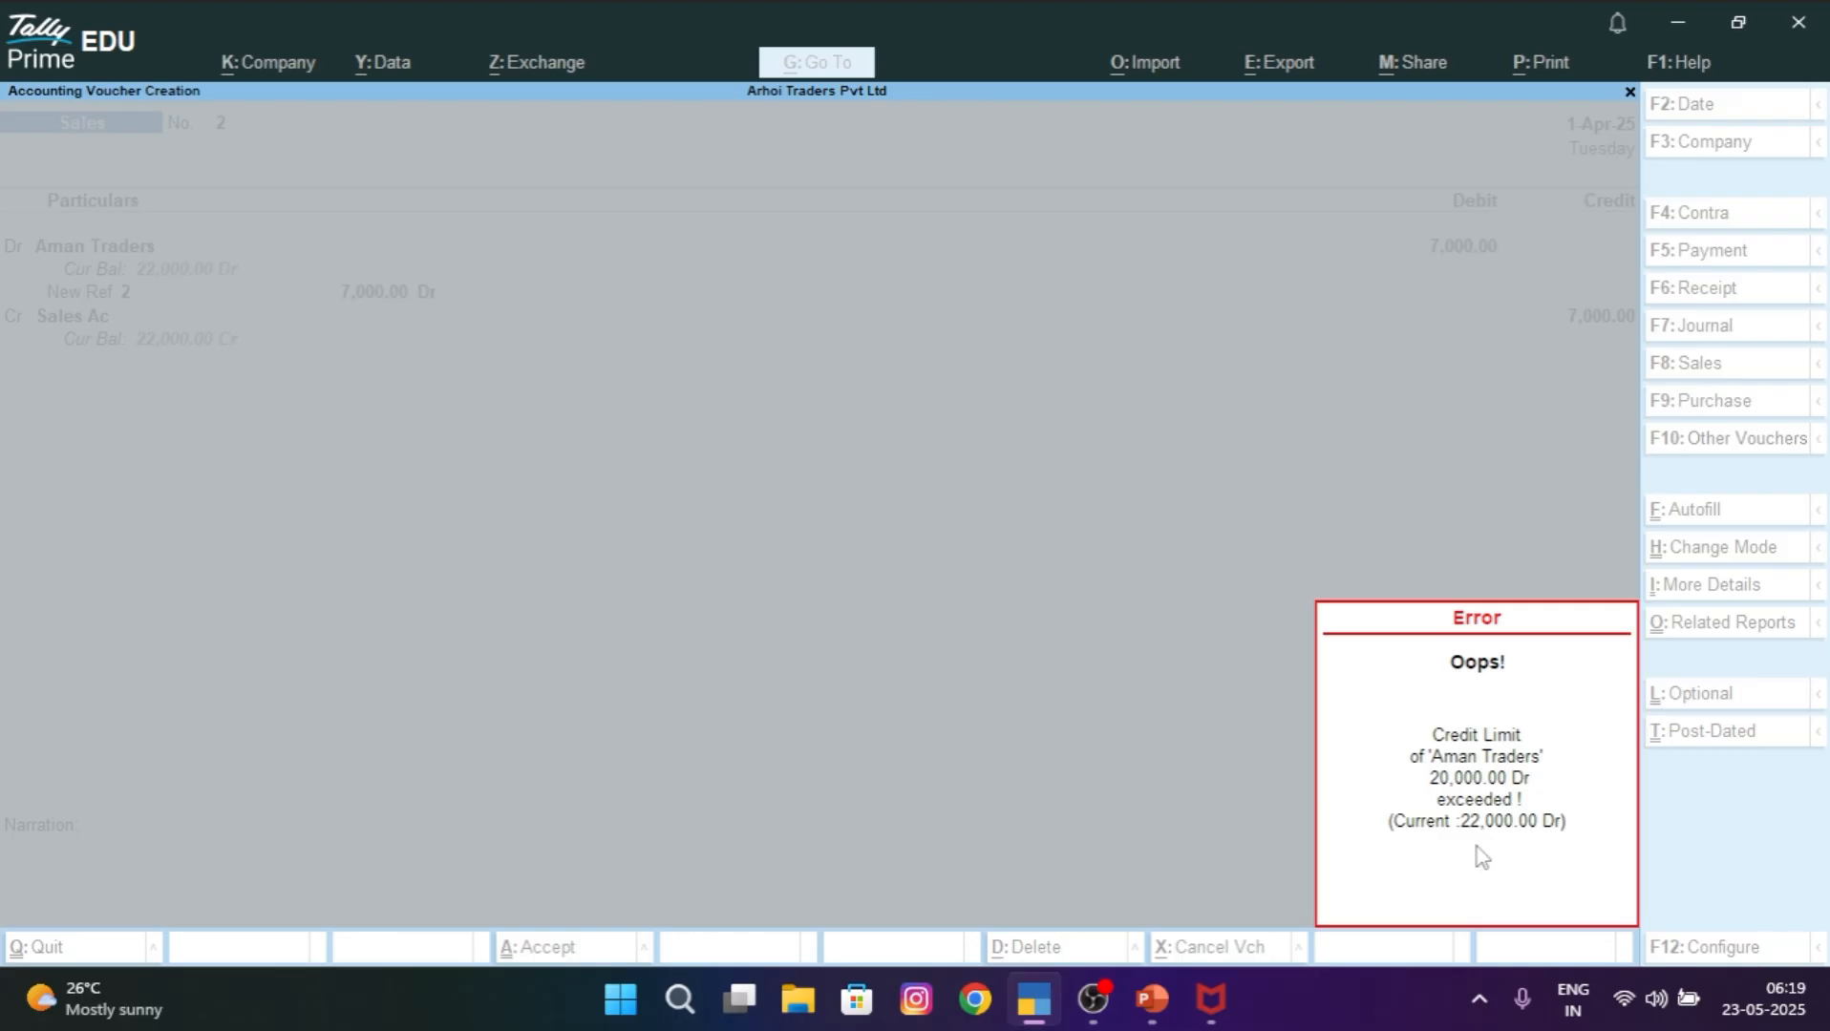
key(Escape)
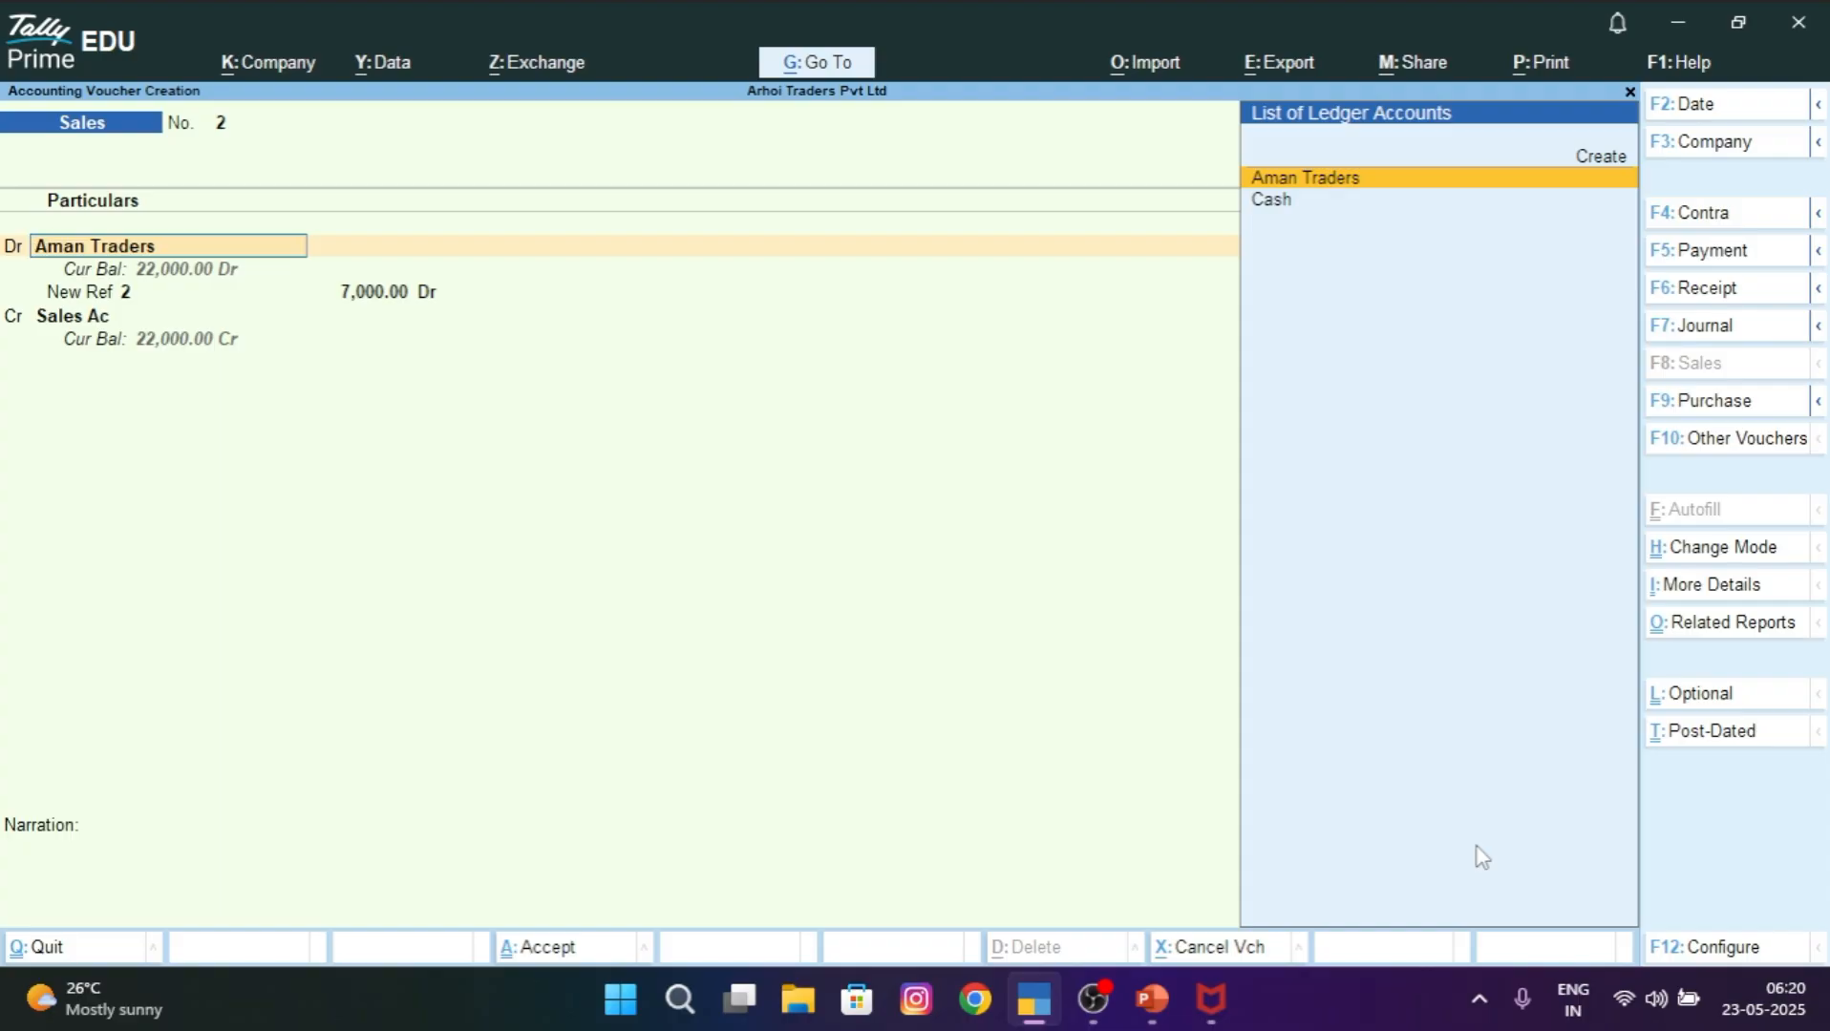
Reduce the Aman Traders debit in the second sales voucher to 5000, keeping the dispatch and party details unchanged.
key(Return)
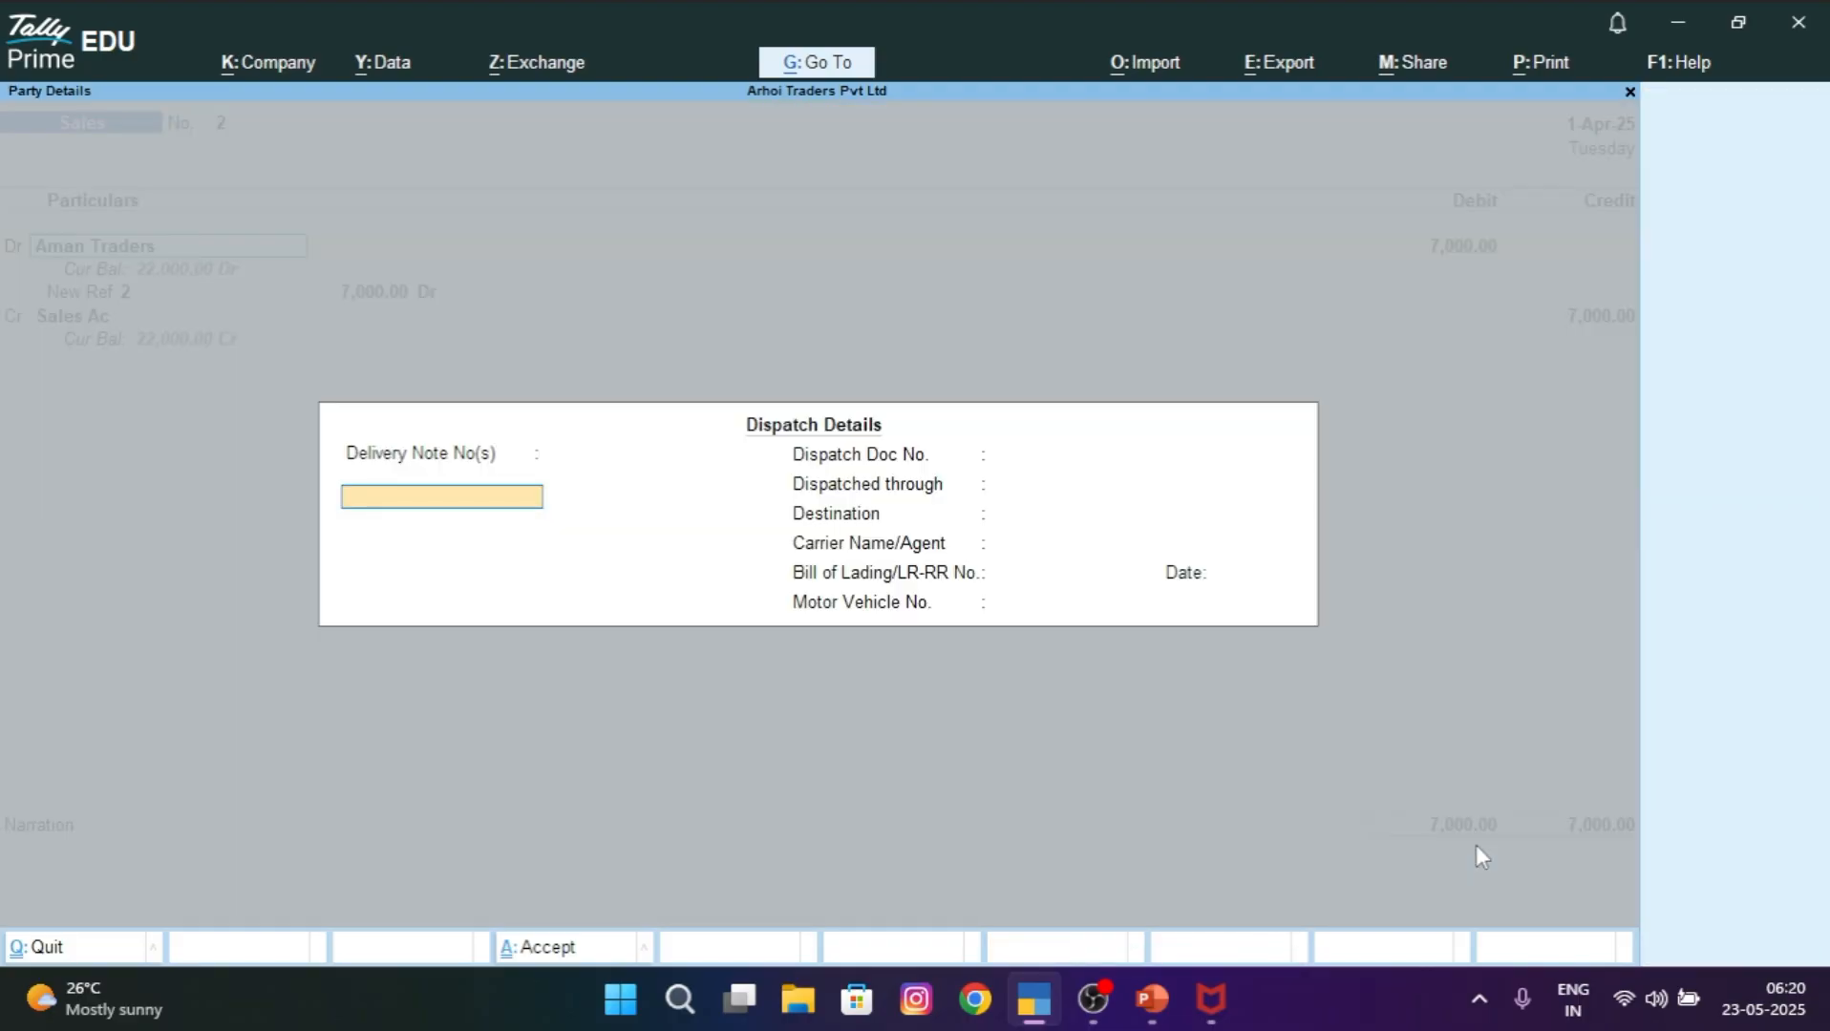
key(ctrl+a)
key(ctrl+a)
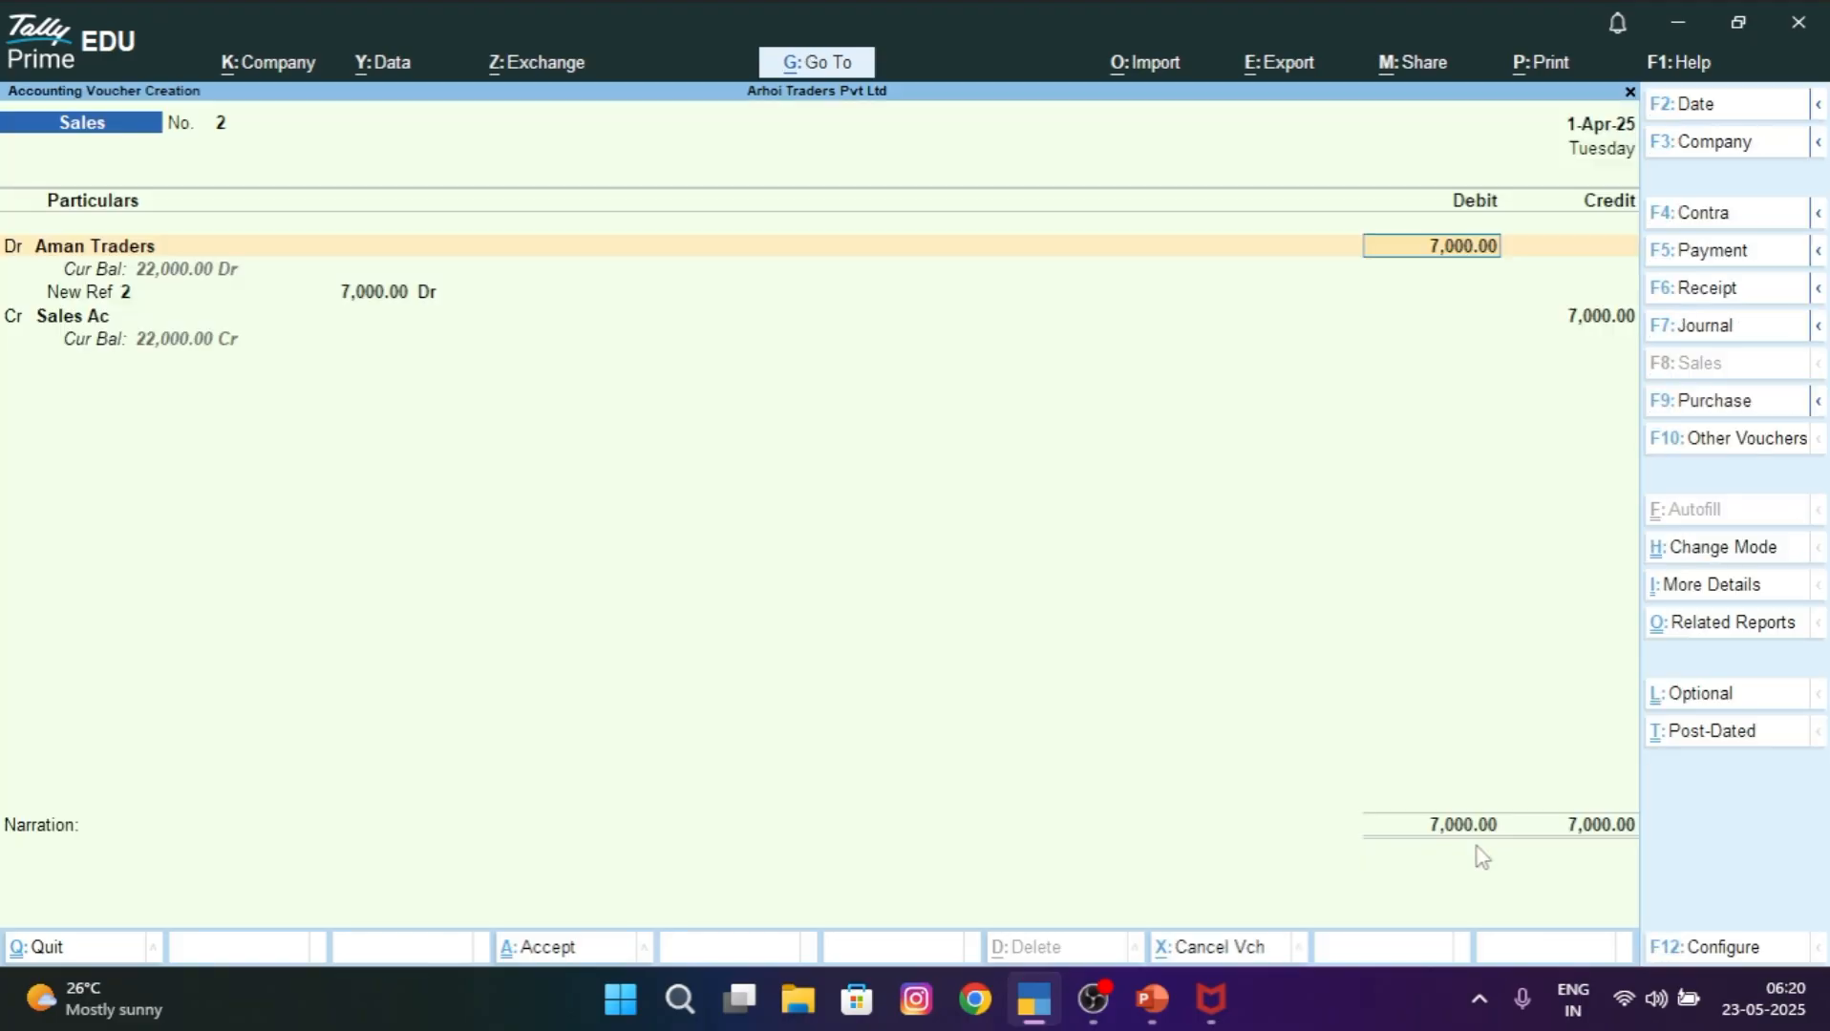
text(5000)
key(Return)
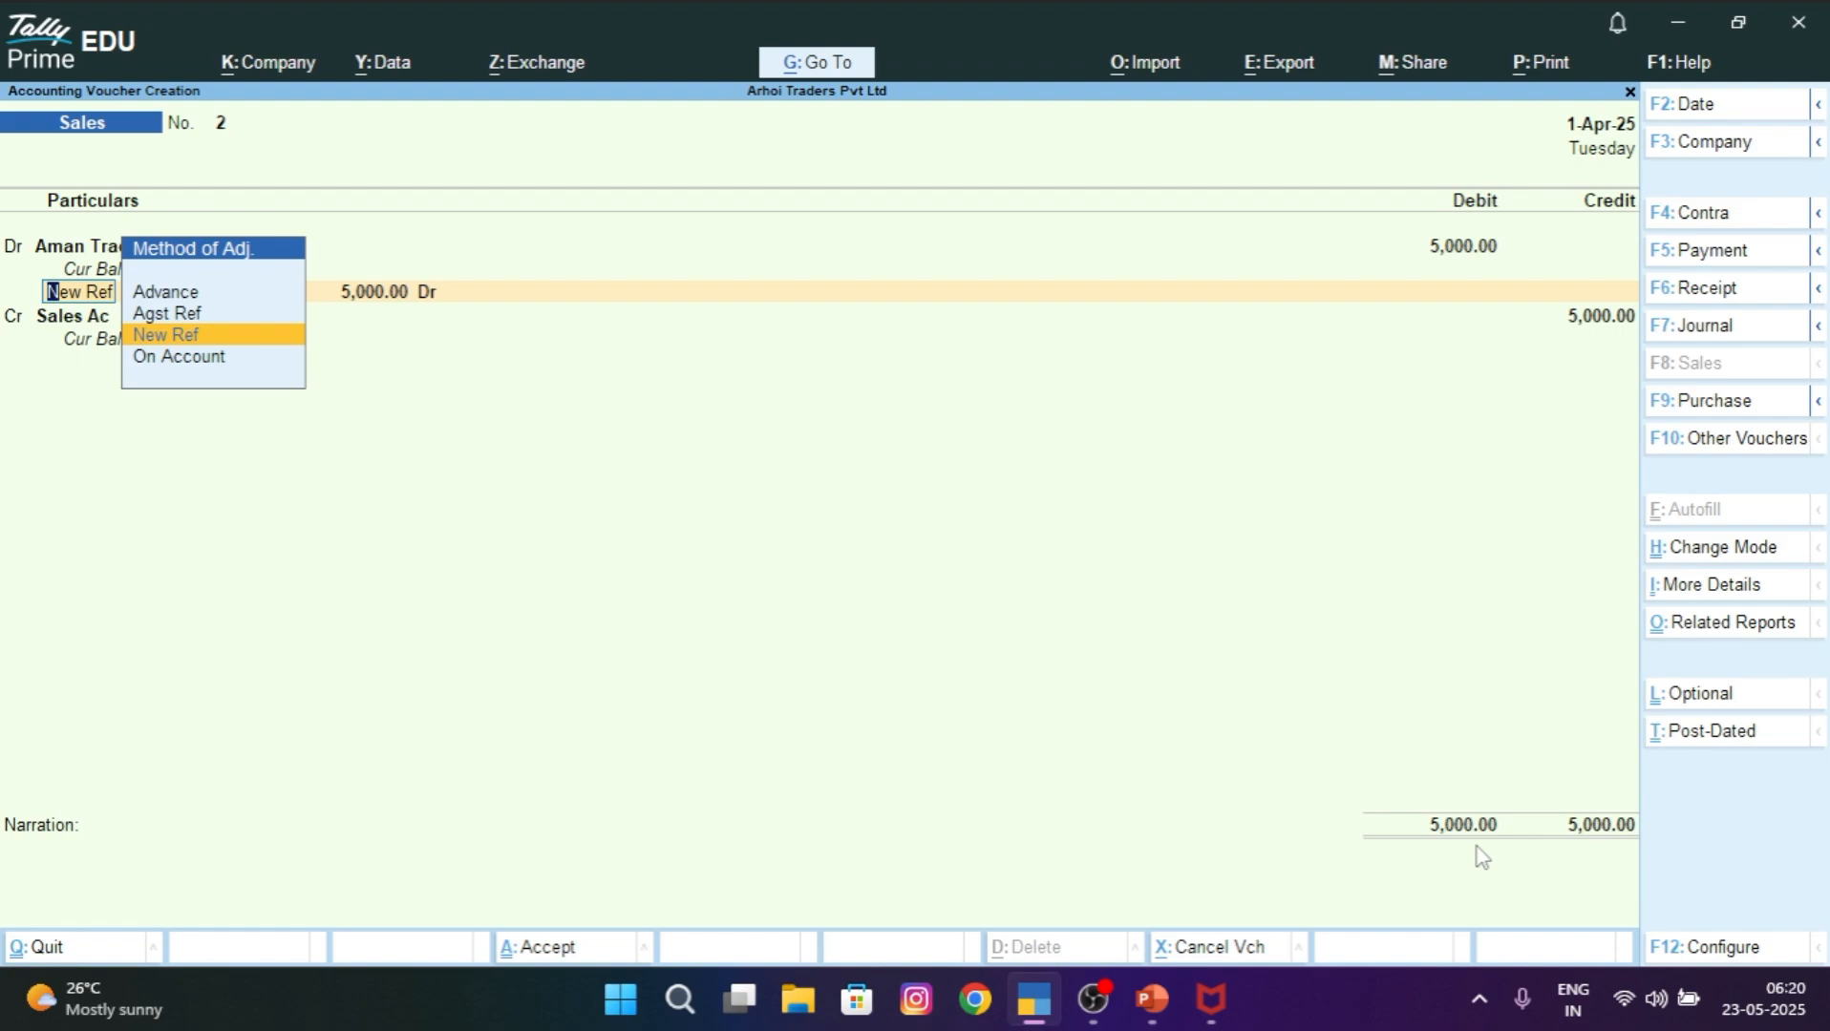
Keep the New Ref bill named 2 for the full 5,000 debit and retain the matching Sales Ac credit.
key(Return)
key(Return)
key(Return)
key(Return)
key(Return)
key(Return)
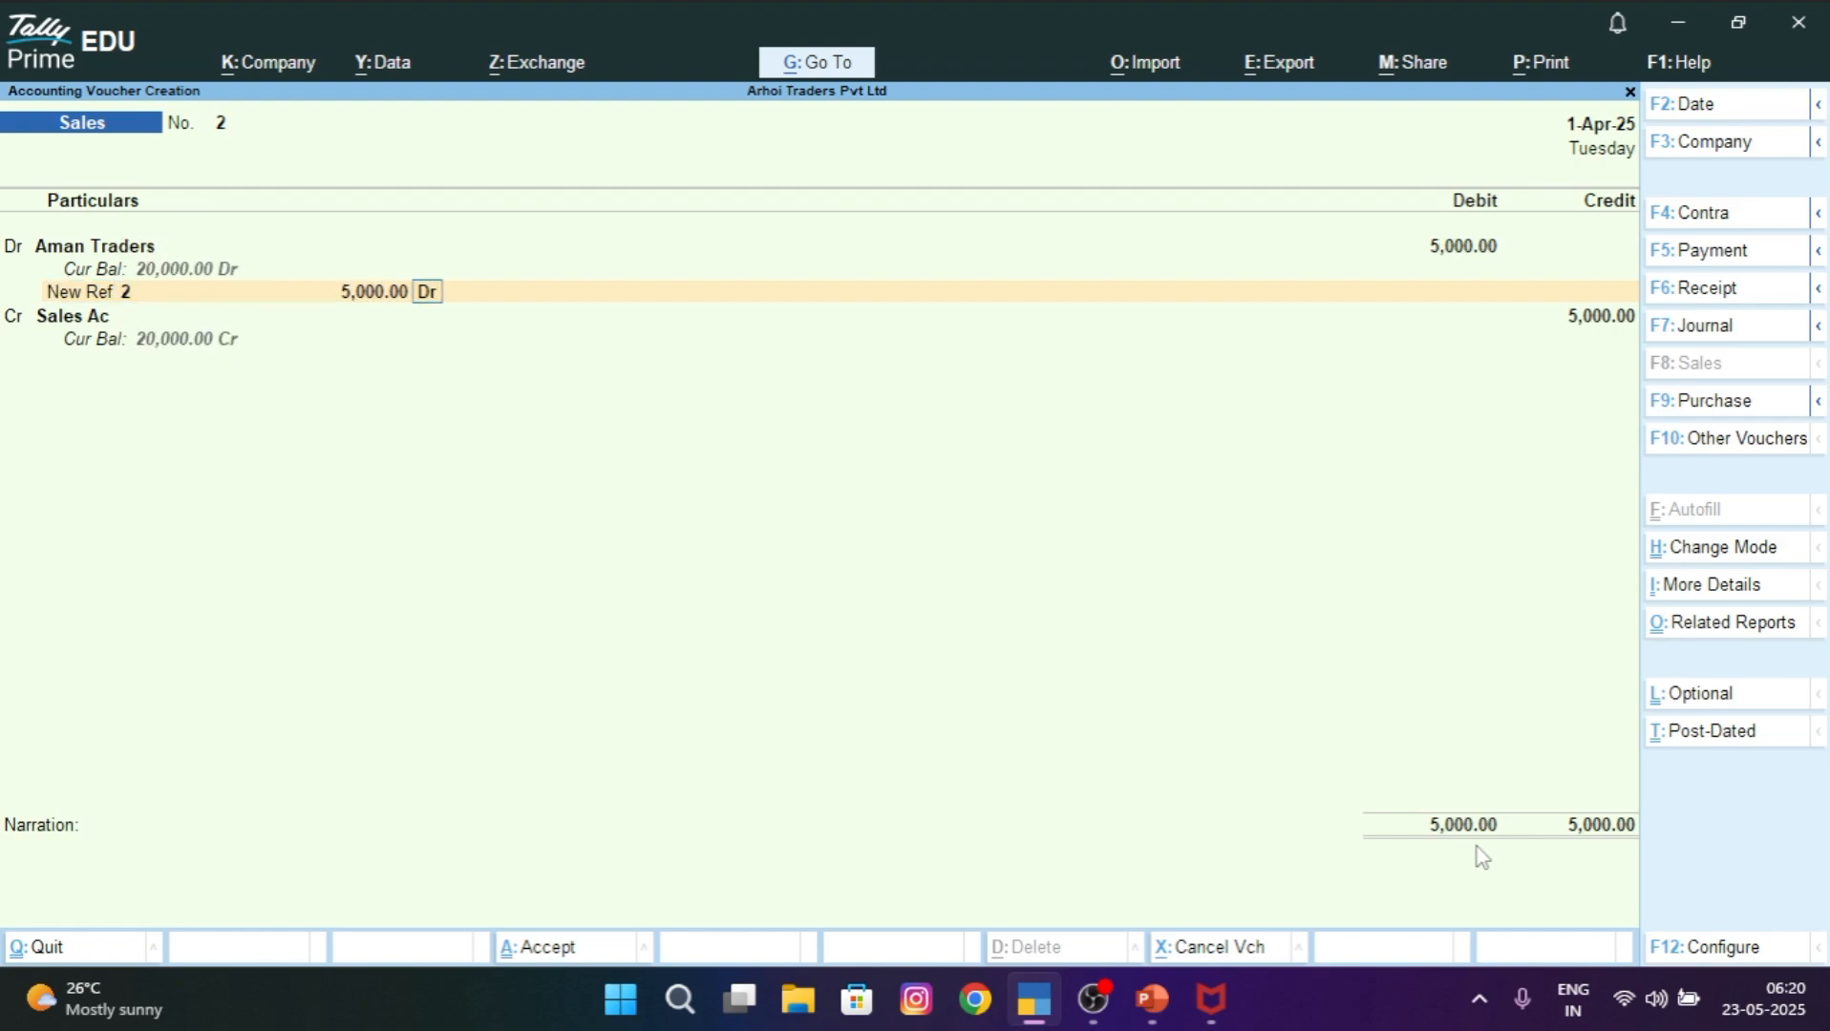
key(Return)
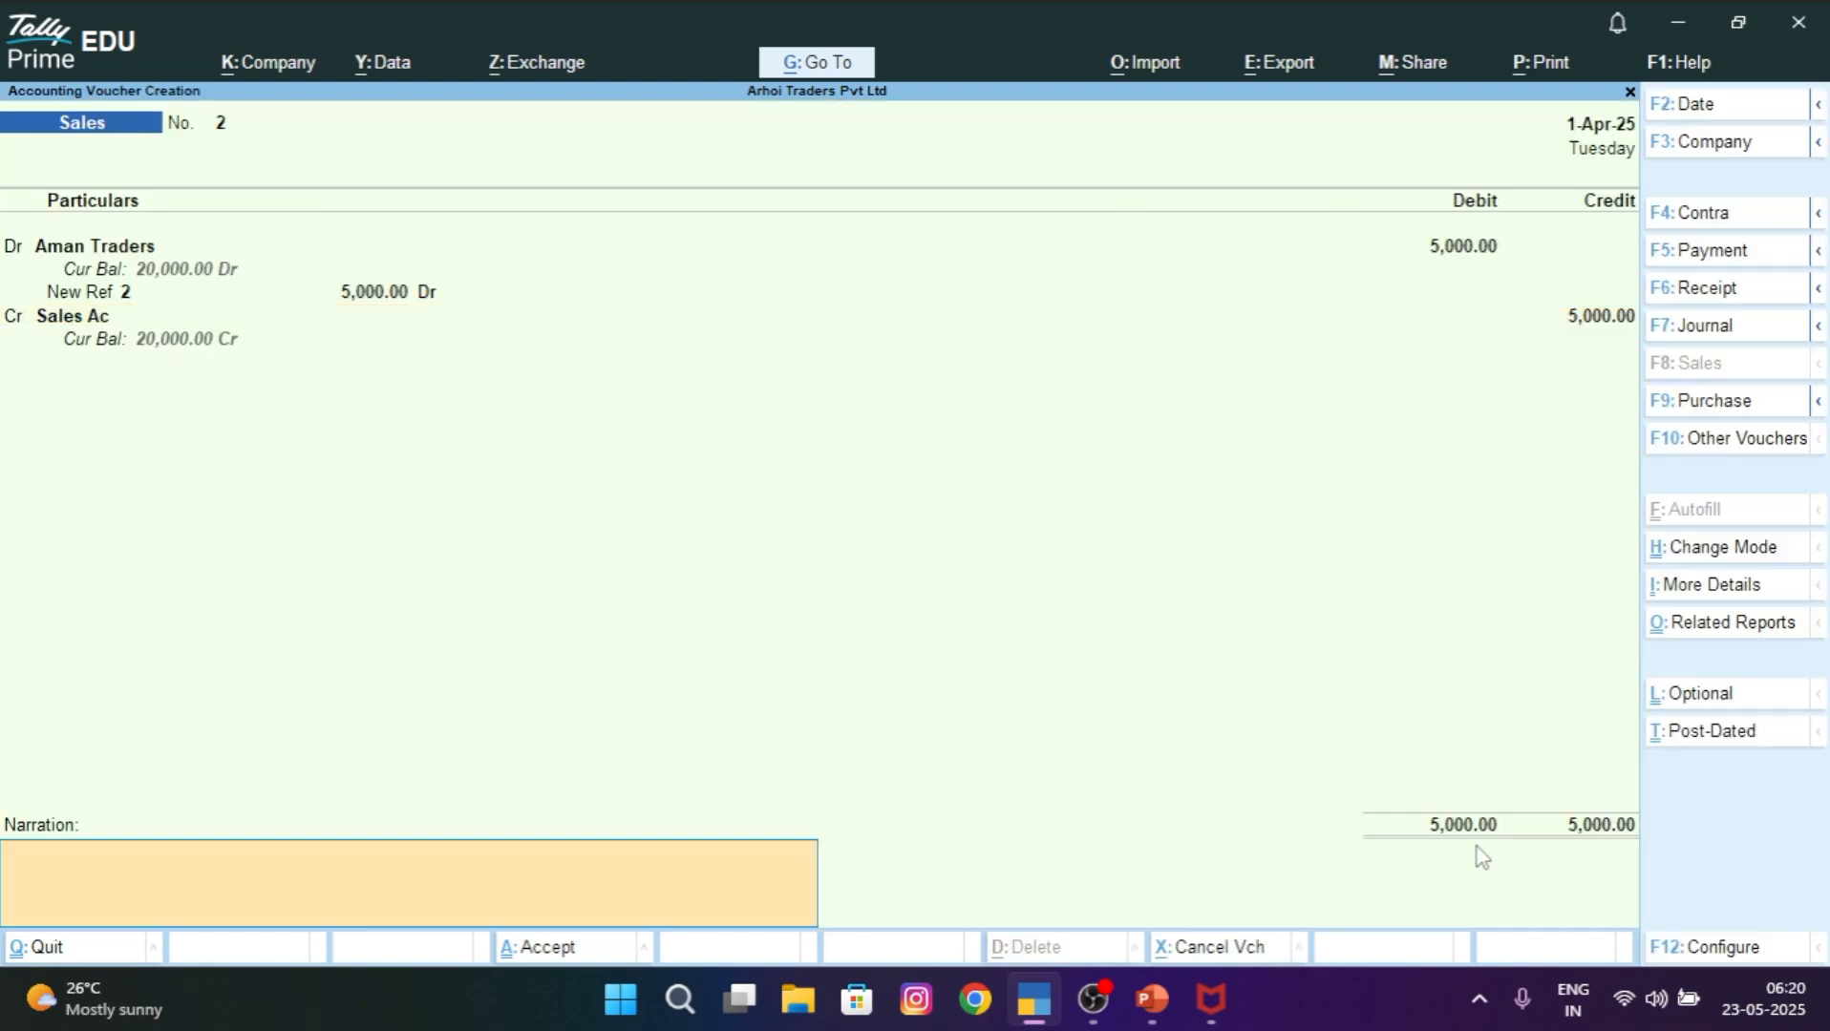
Save the second sales voucher without a narration and leave voucher entry for the Gateway of Tally.
key(Return)
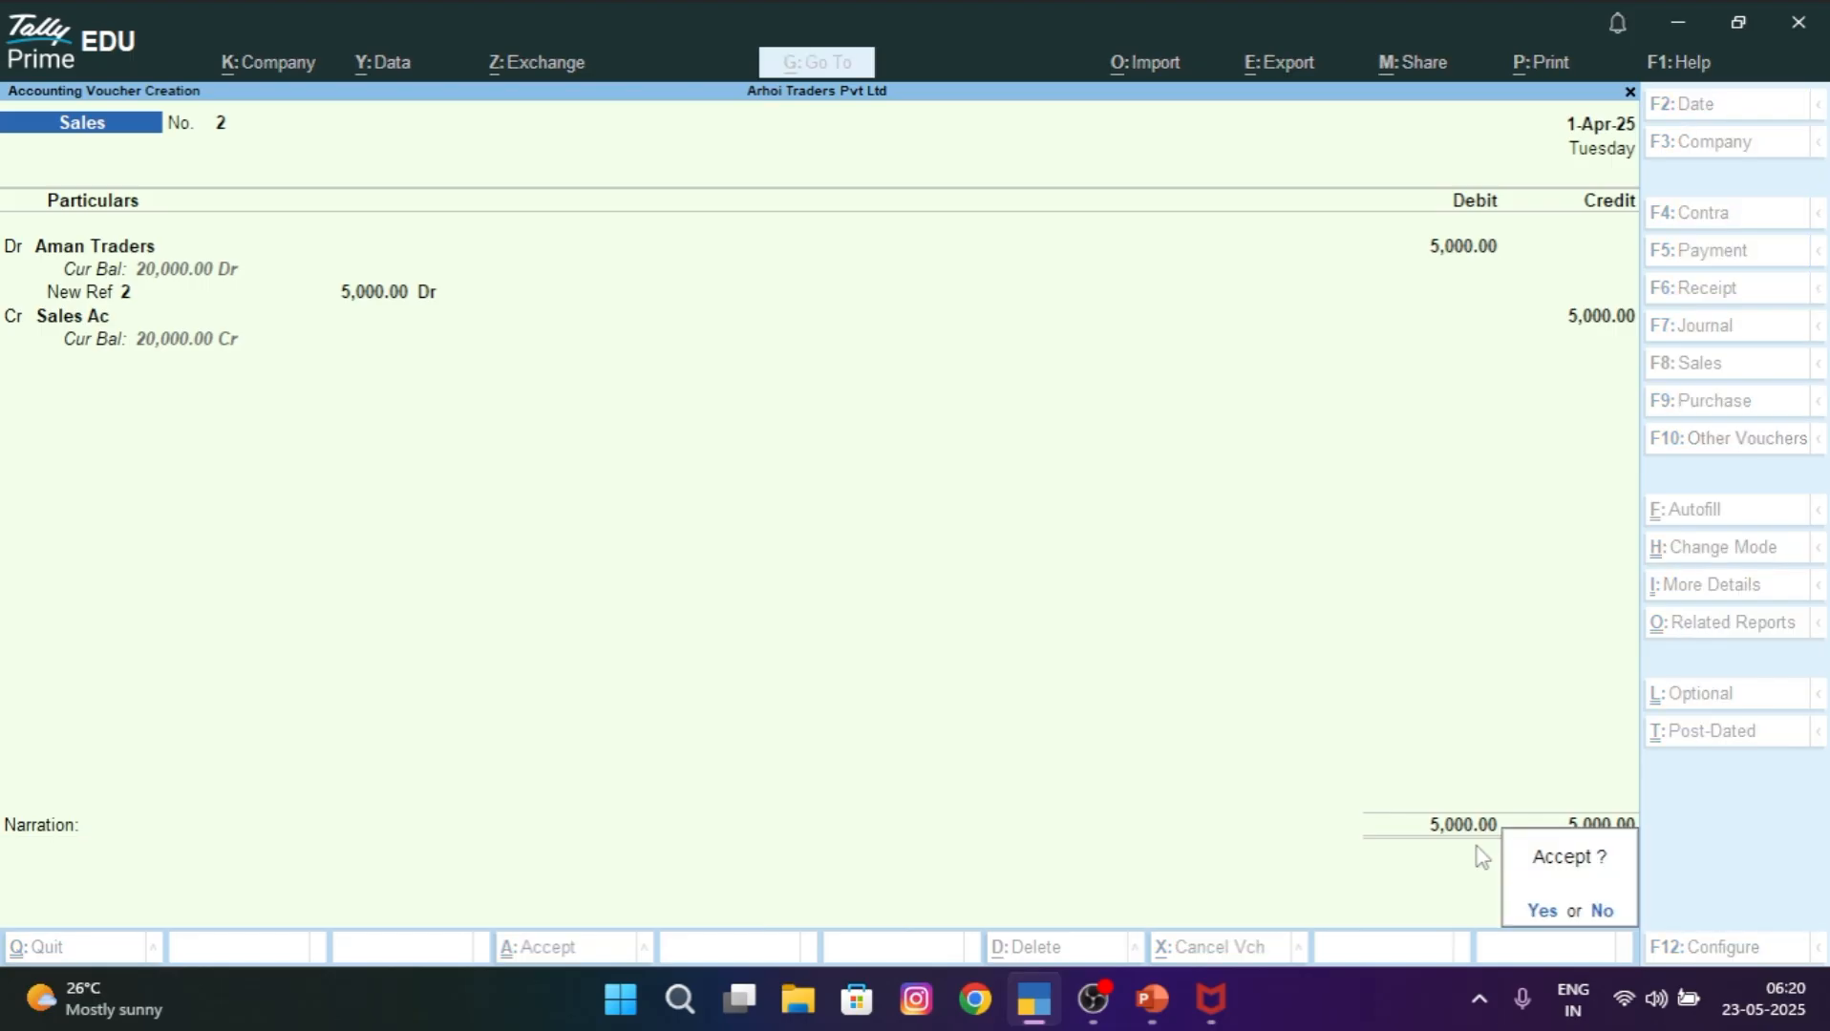
key(Return)
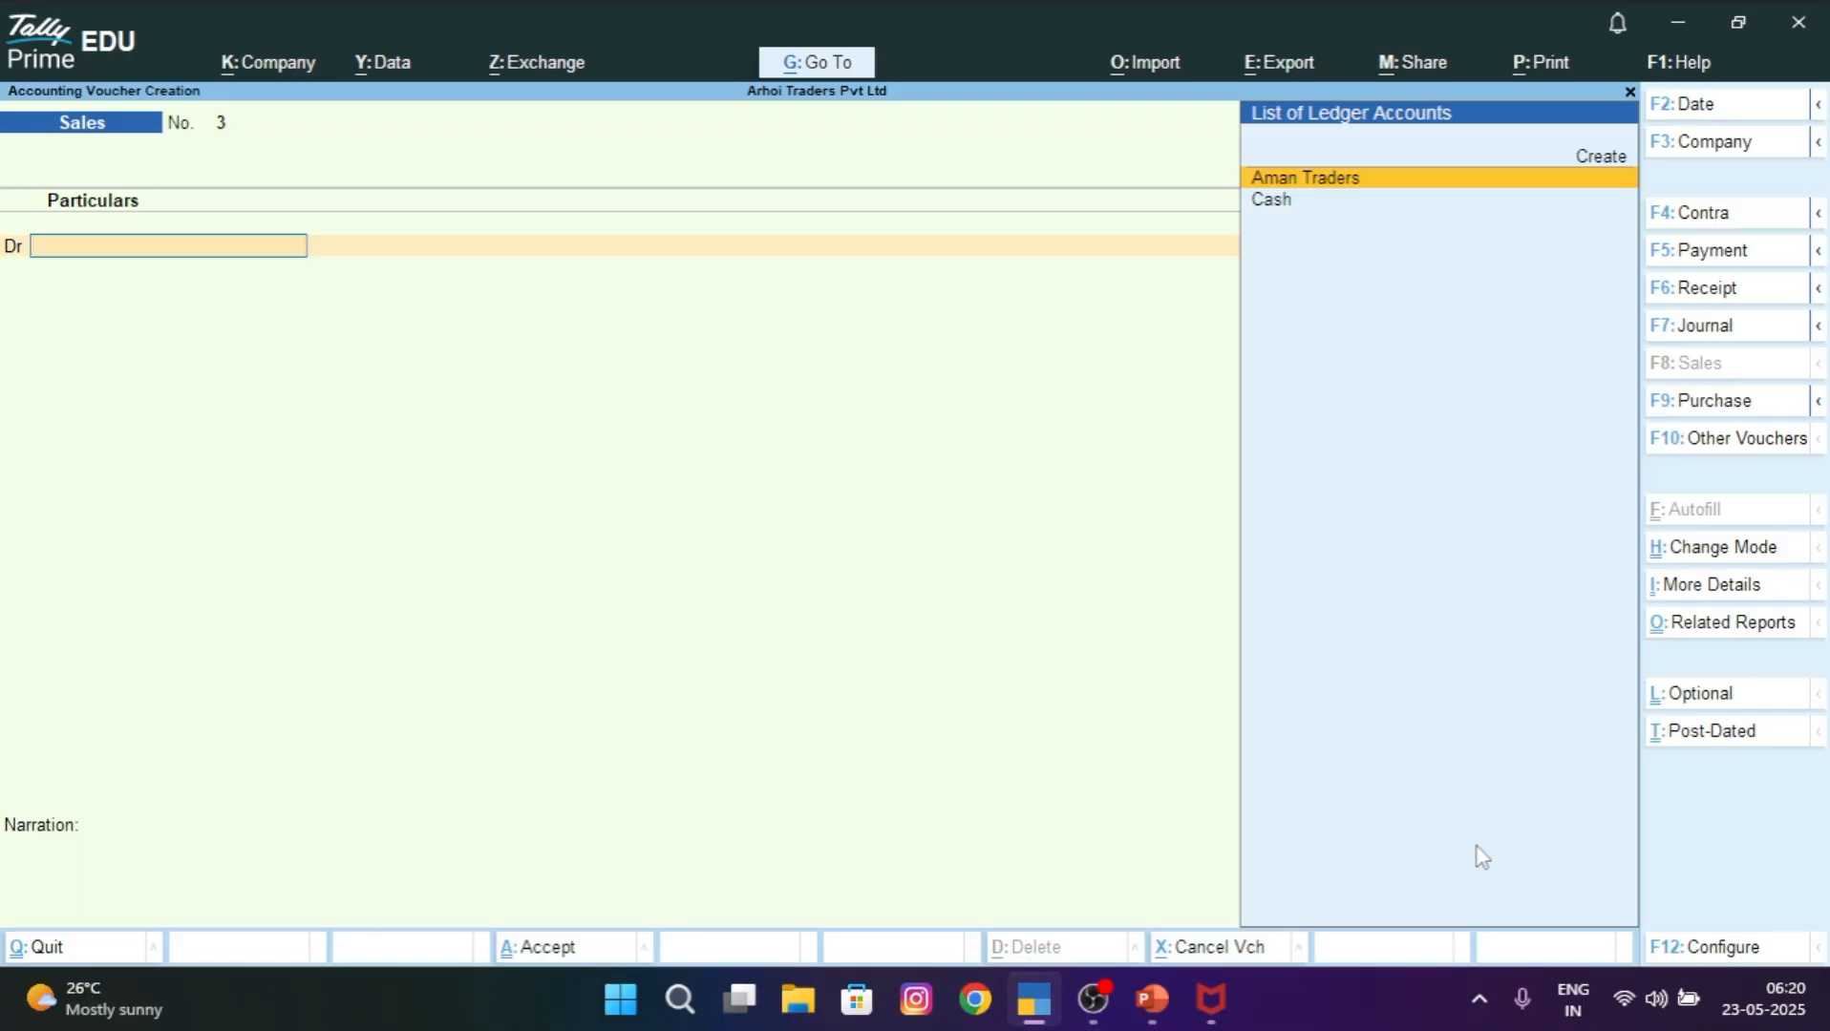
key(Escape)
key(y)
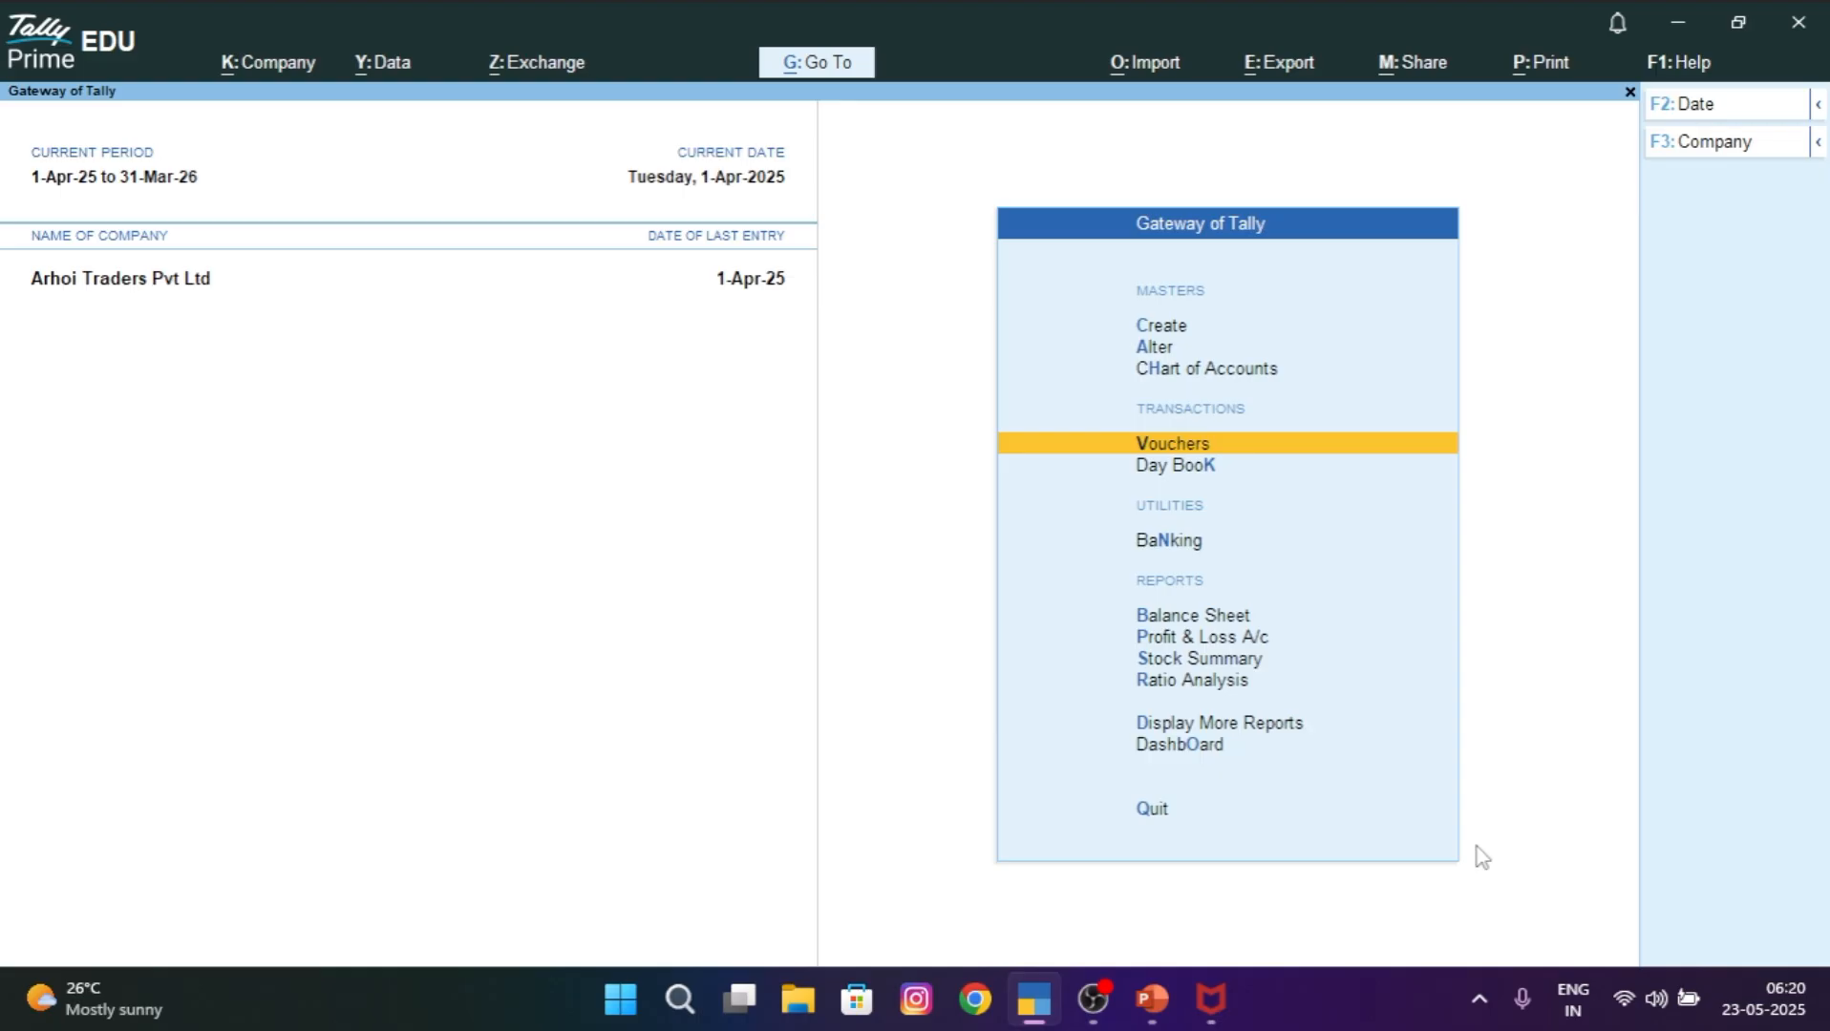